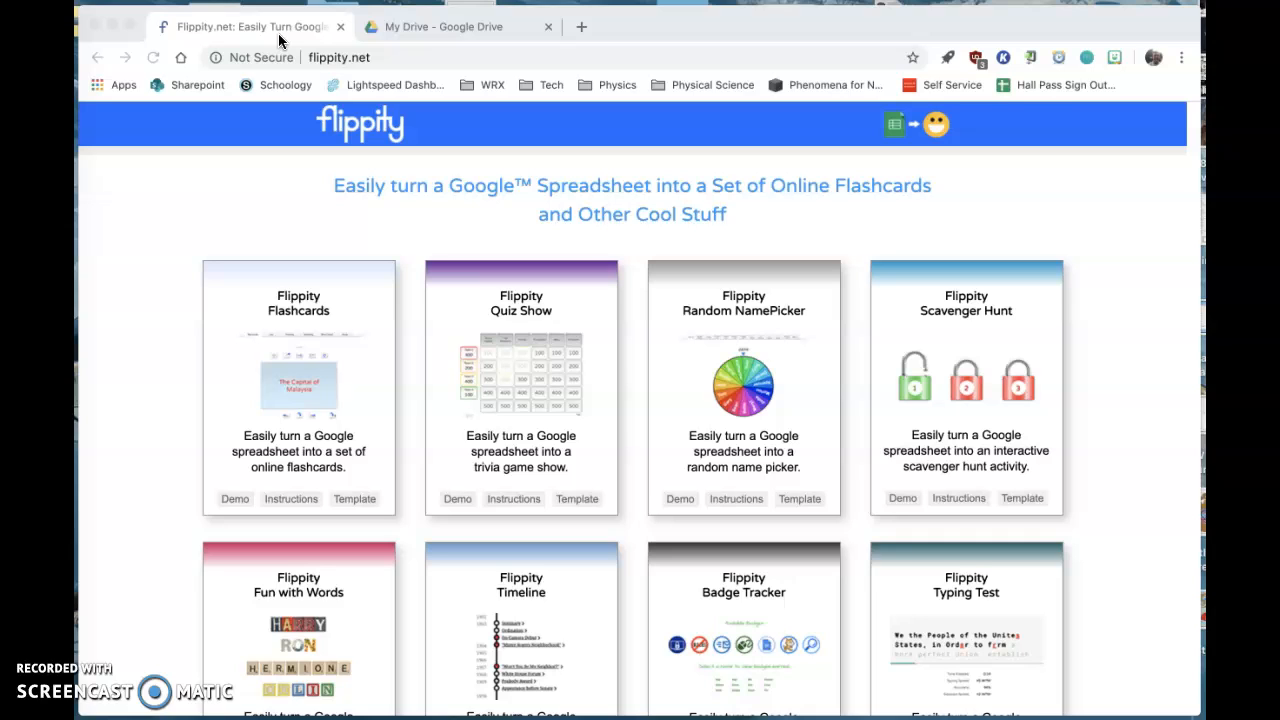
- Switch to Google Drive and create a new blank Google Sheets spreadsheet
{"action": "left_click", "coordinate": [418, 30]}
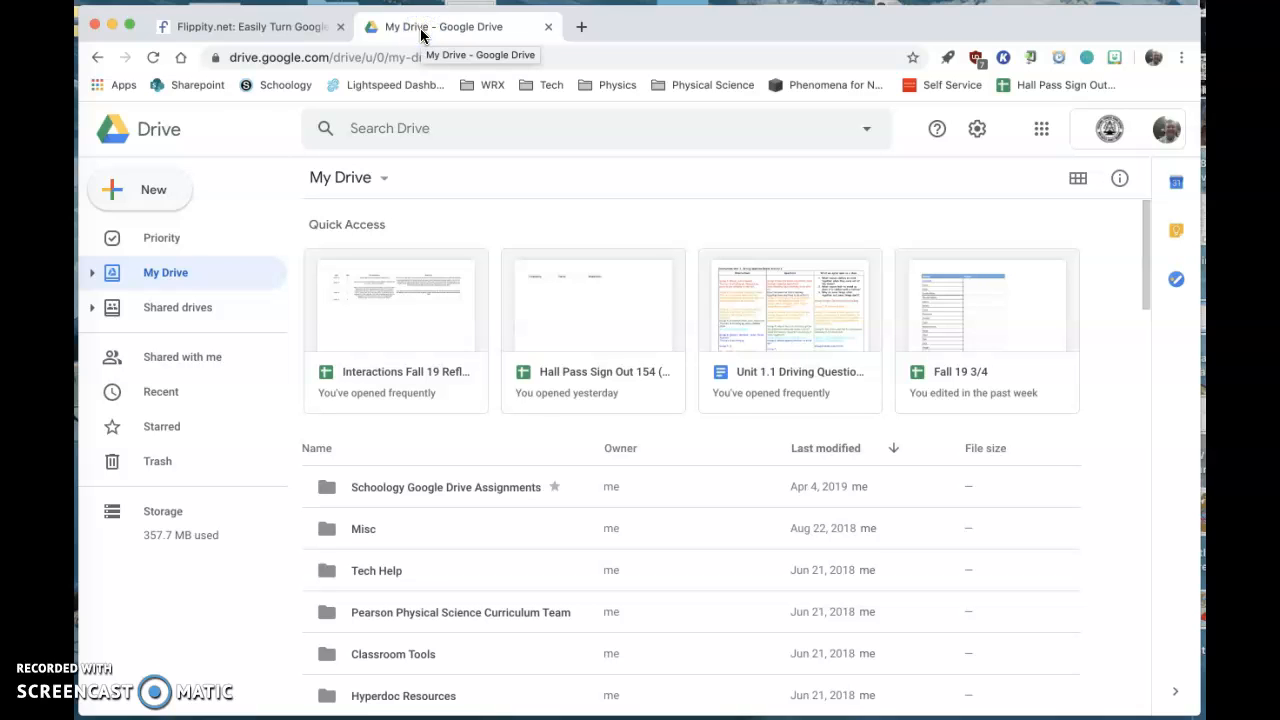
{"action": "left_click", "coordinate": [116, 189]}
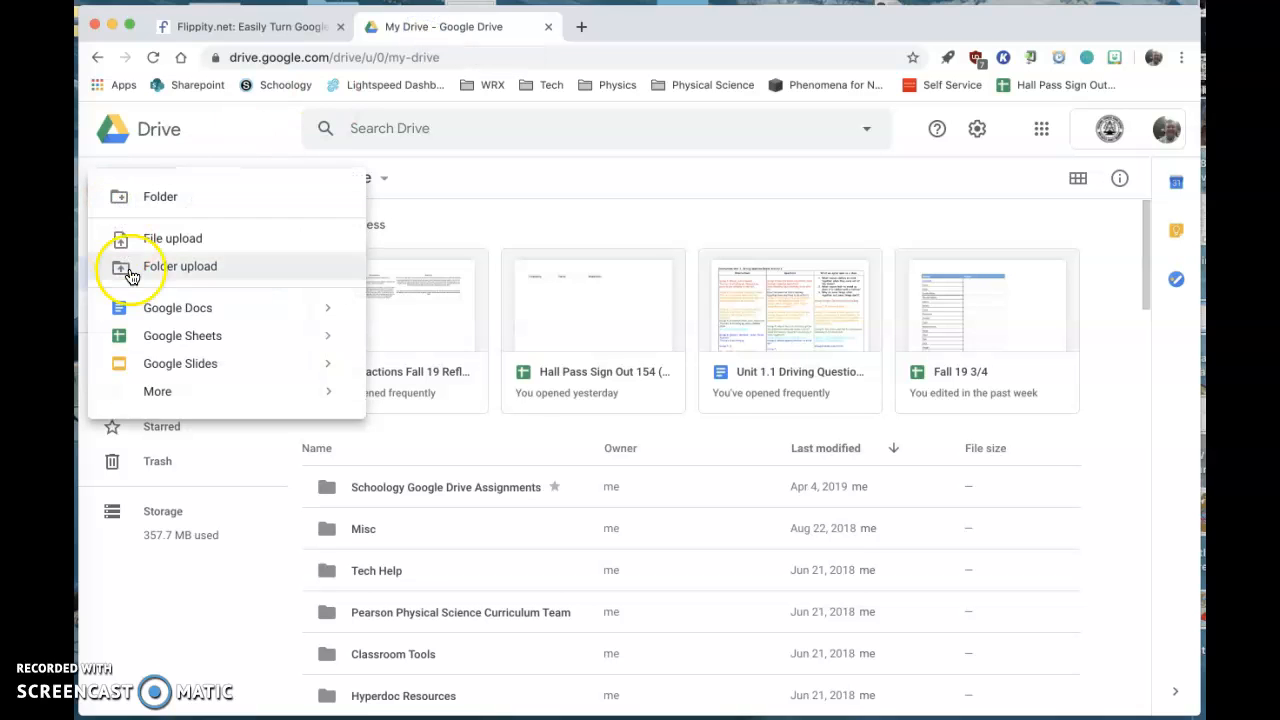
{"action": "left_click", "coordinate": [157, 333]}
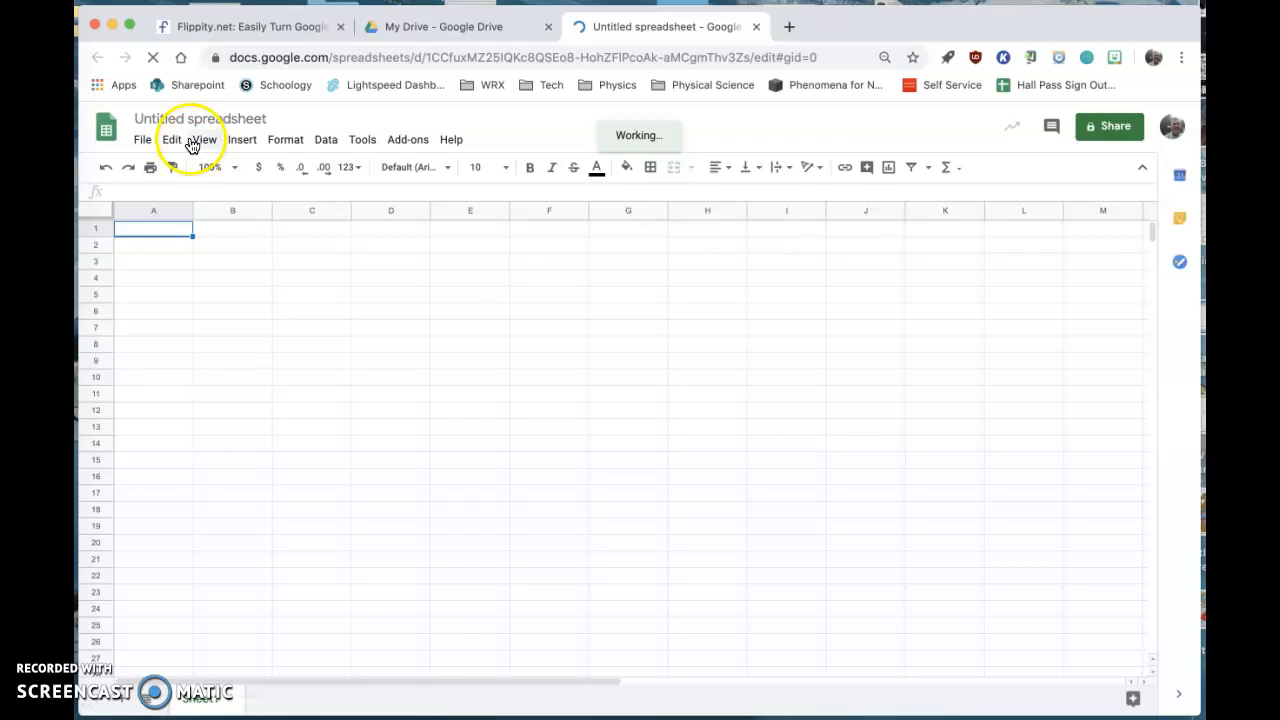
- Rename the untitled spreadsheet as "1/2 Roster"
{"action": "left_click", "coordinate": [191, 117]}
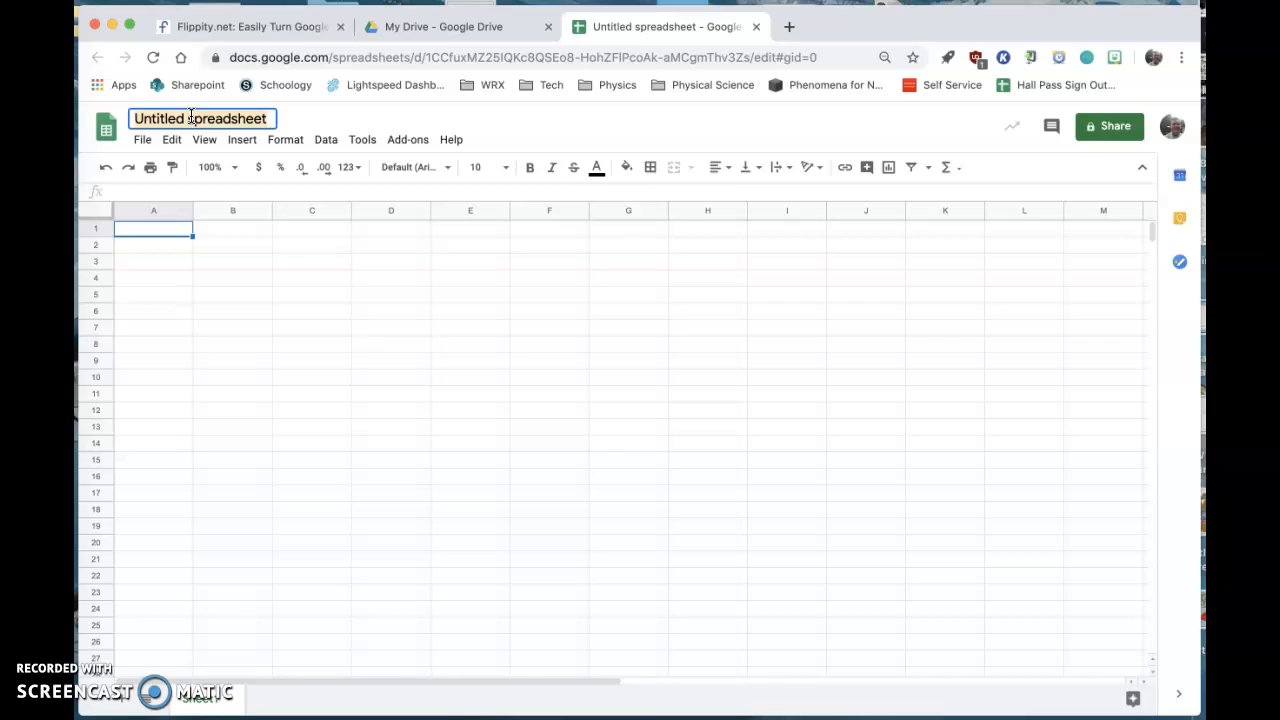
{"action": "type", "text": "1/2"}
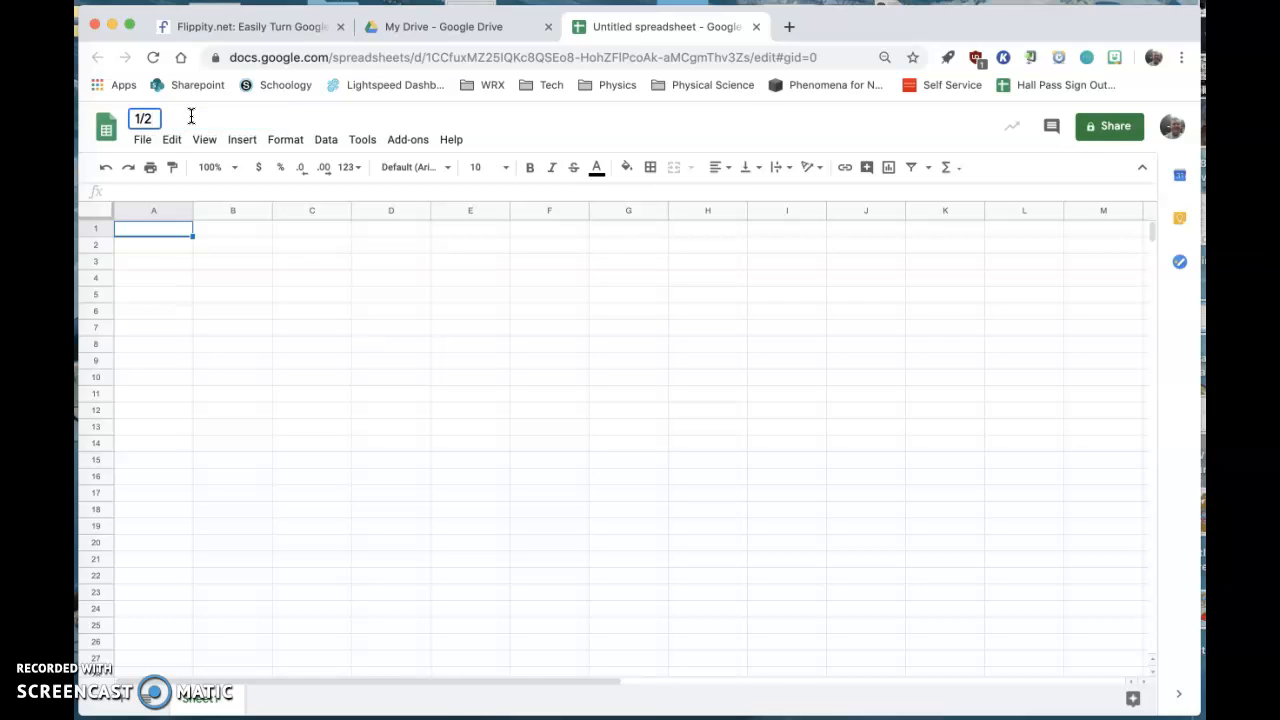
{"action": "type", "text": " Roster"}
- Search the add-on store for "flippity" to check the Flippity add-on, and close the store
{"action": "left_click", "coordinate": [398, 142]}
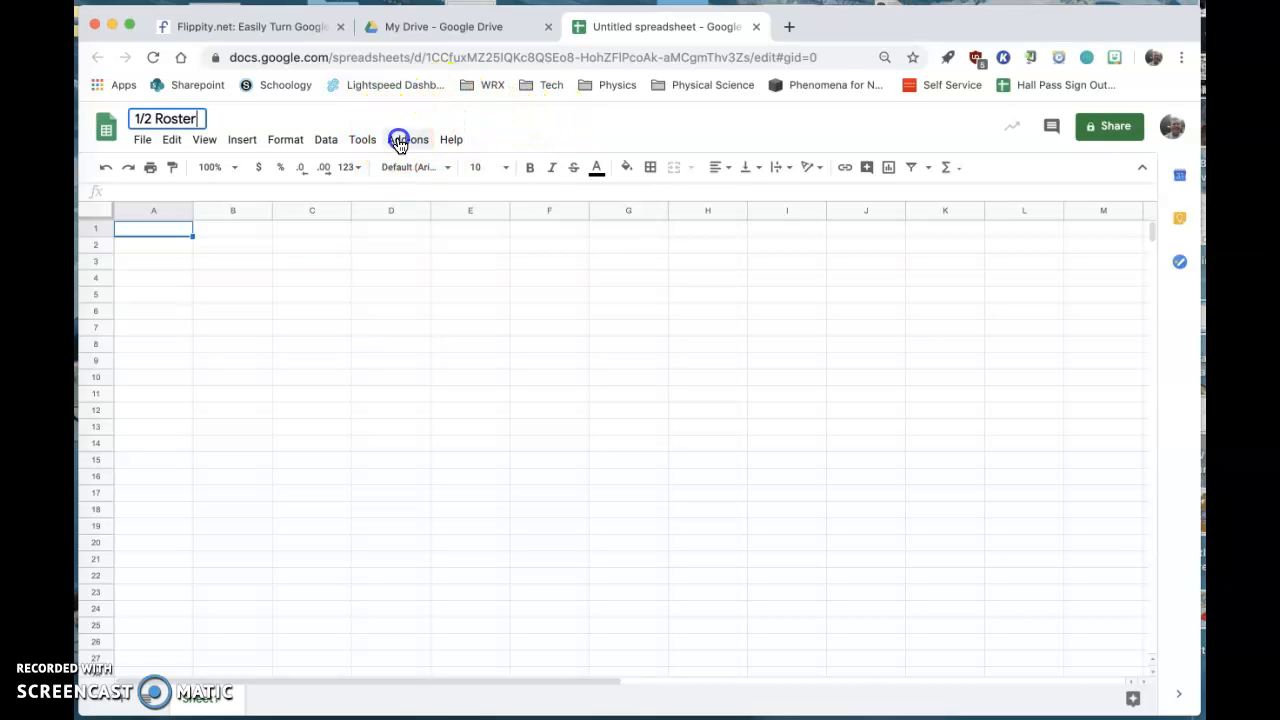
{"action": "left_click", "coordinate": [403, 209]}
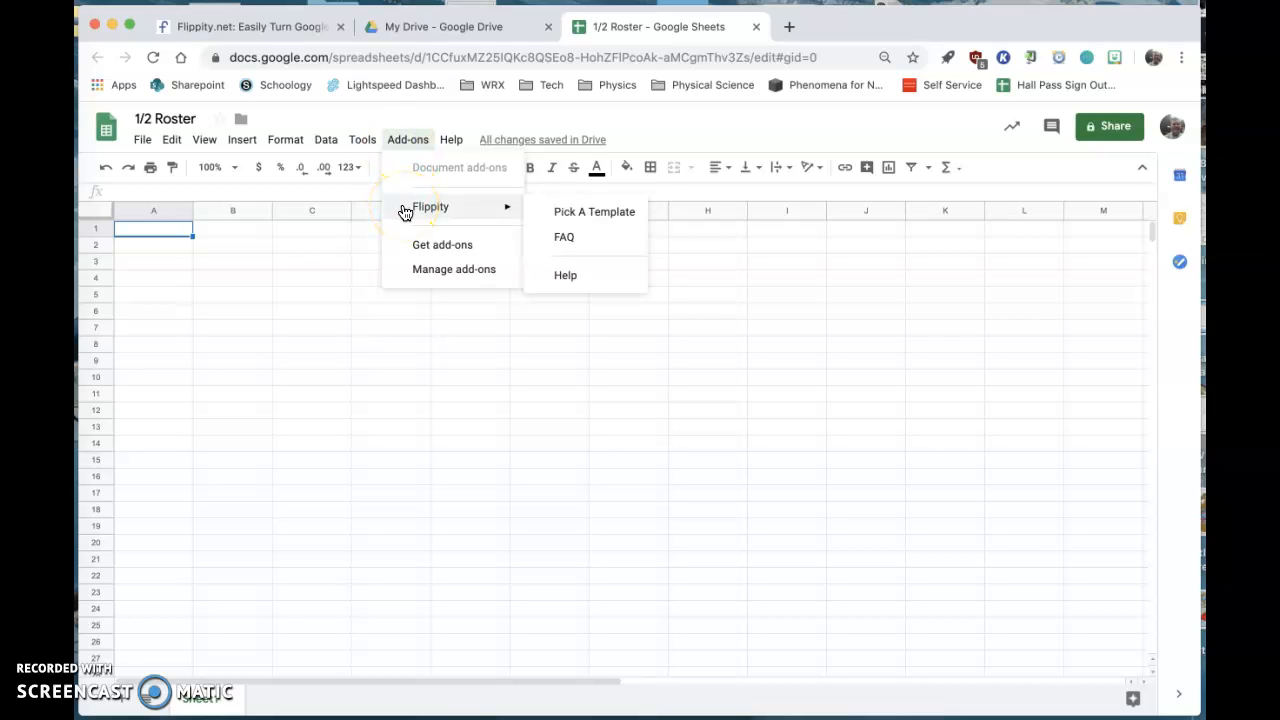
{"action": "left_click", "coordinate": [420, 247]}
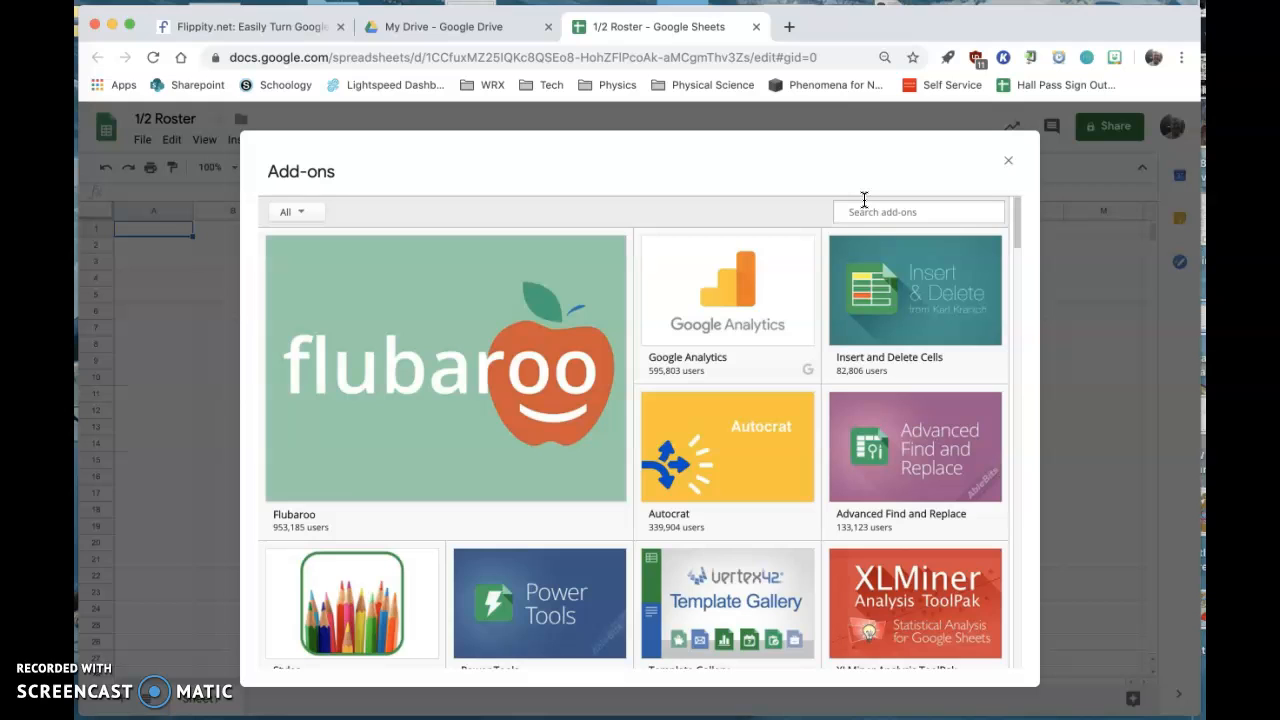
{"action": "type", "text": "flippity"}
{"action": "key", "text": "Return"}
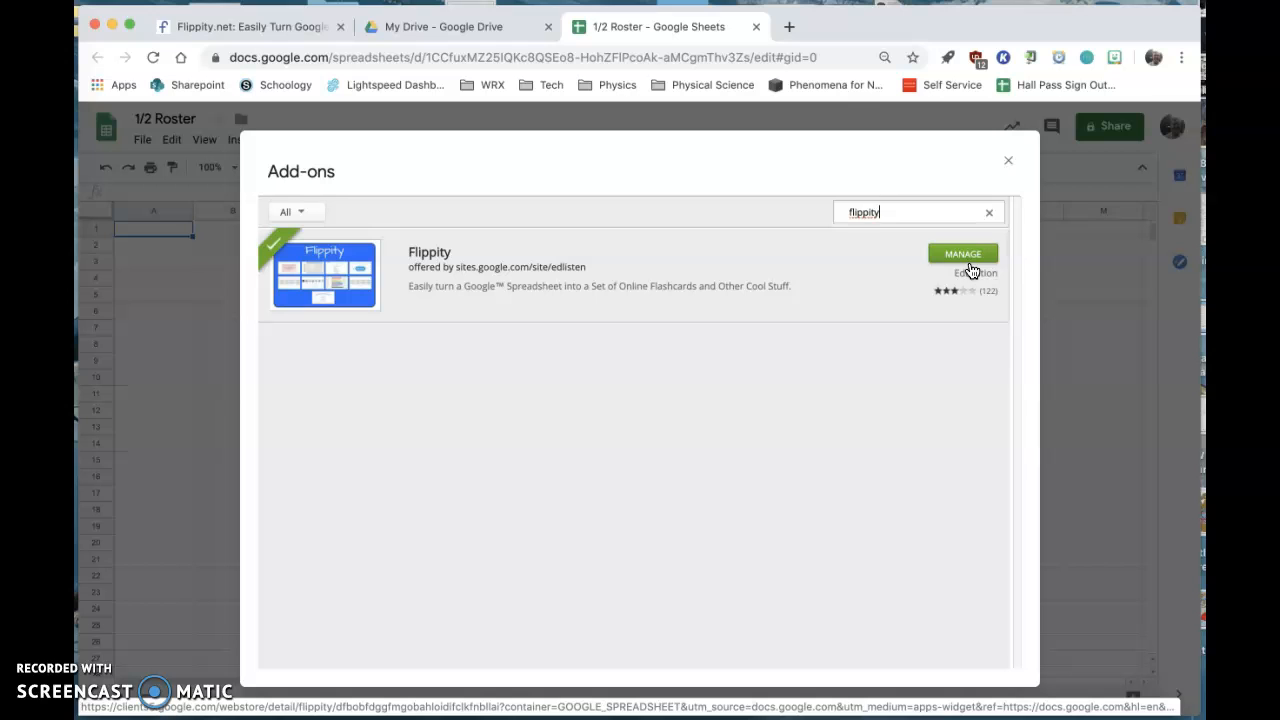
{"action": "left_click", "coordinate": [1006, 166]}
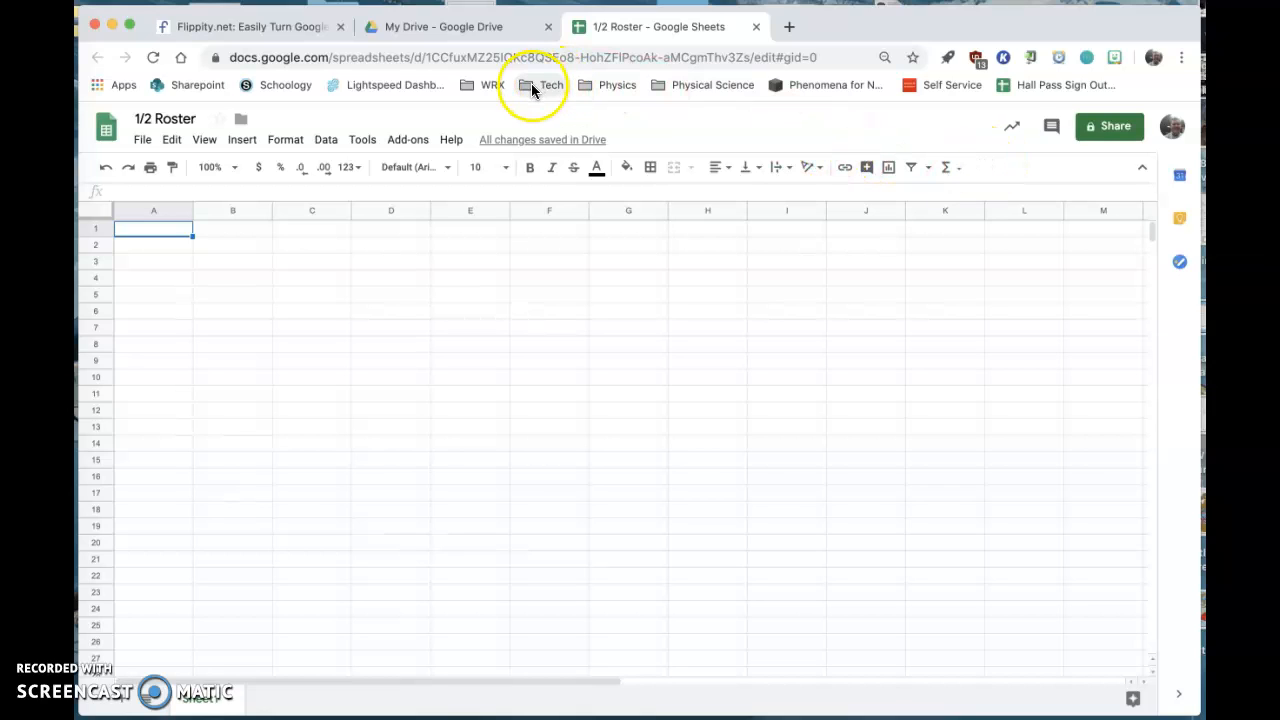
- Load the Flippity Random Name Picker template into the spreadsheet with the Flippity add-on and dismiss the Flippity.net URL dialog
{"action": "left_click", "coordinate": [415, 140]}
{"action": "mouse_move", "coordinate": [426, 213]}
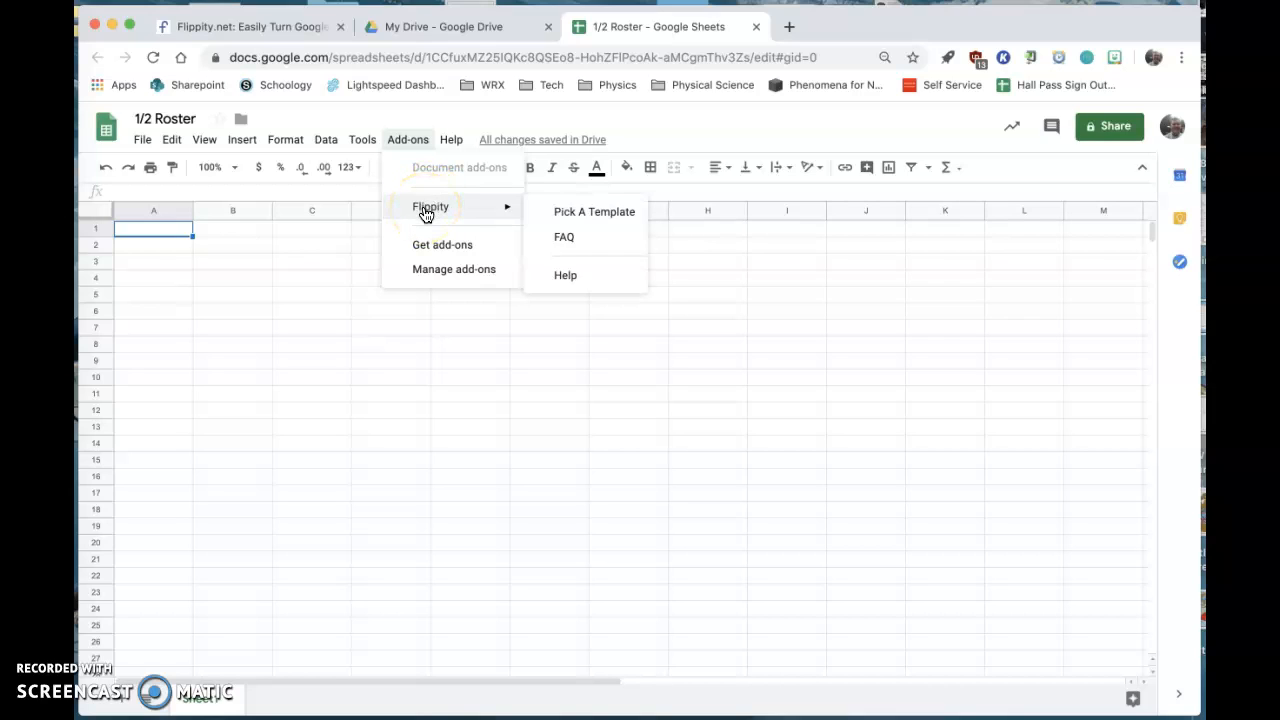
{"action": "left_click", "coordinate": [593, 212]}
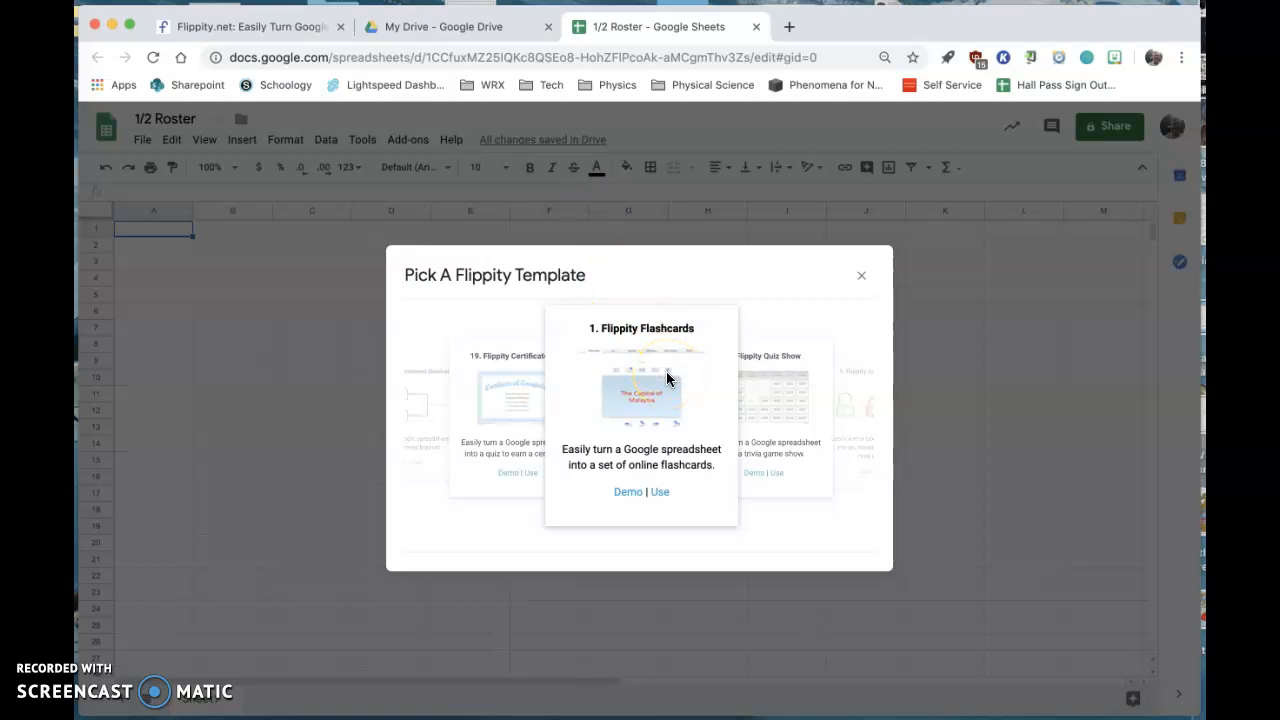
{"action": "left_click", "coordinate": [783, 418]}
{"action": "left_click", "coordinate": [761, 457]}
{"action": "left_click", "coordinate": [754, 422]}
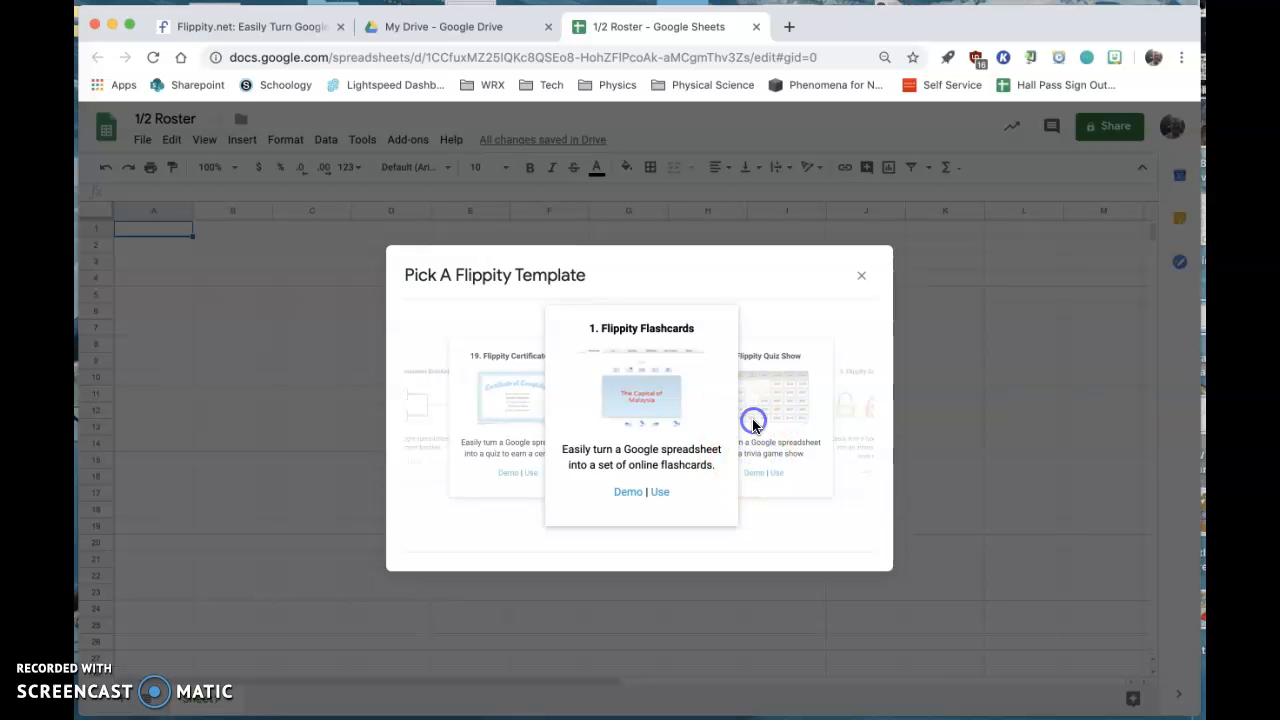
{"action": "left_click", "coordinate": [754, 424]}
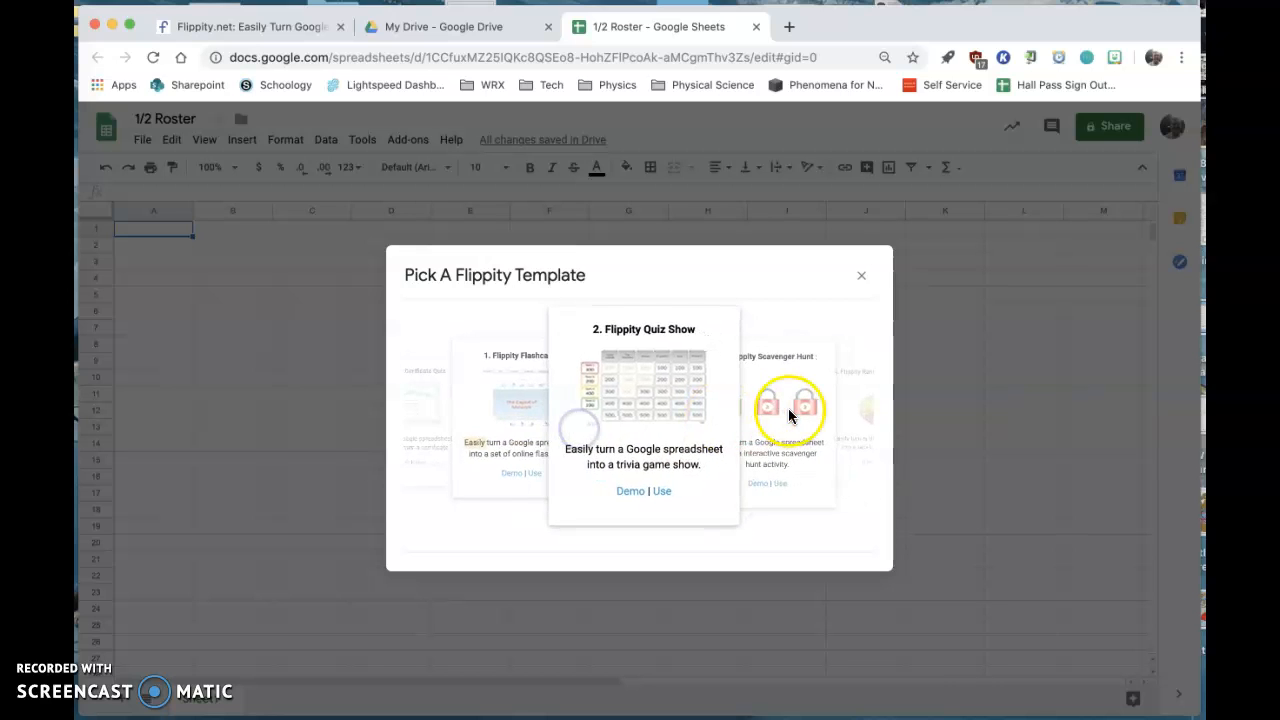
{"action": "left_click", "coordinate": [787, 408]}
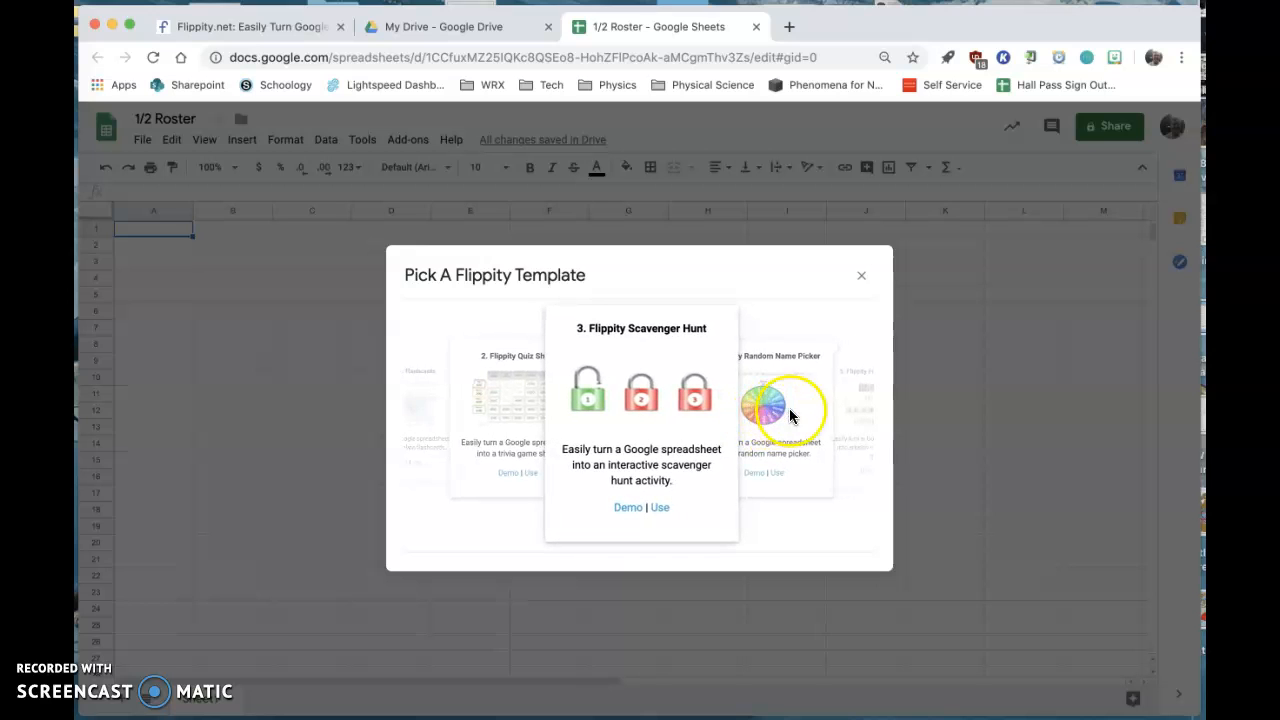
{"action": "left_click", "coordinate": [790, 410]}
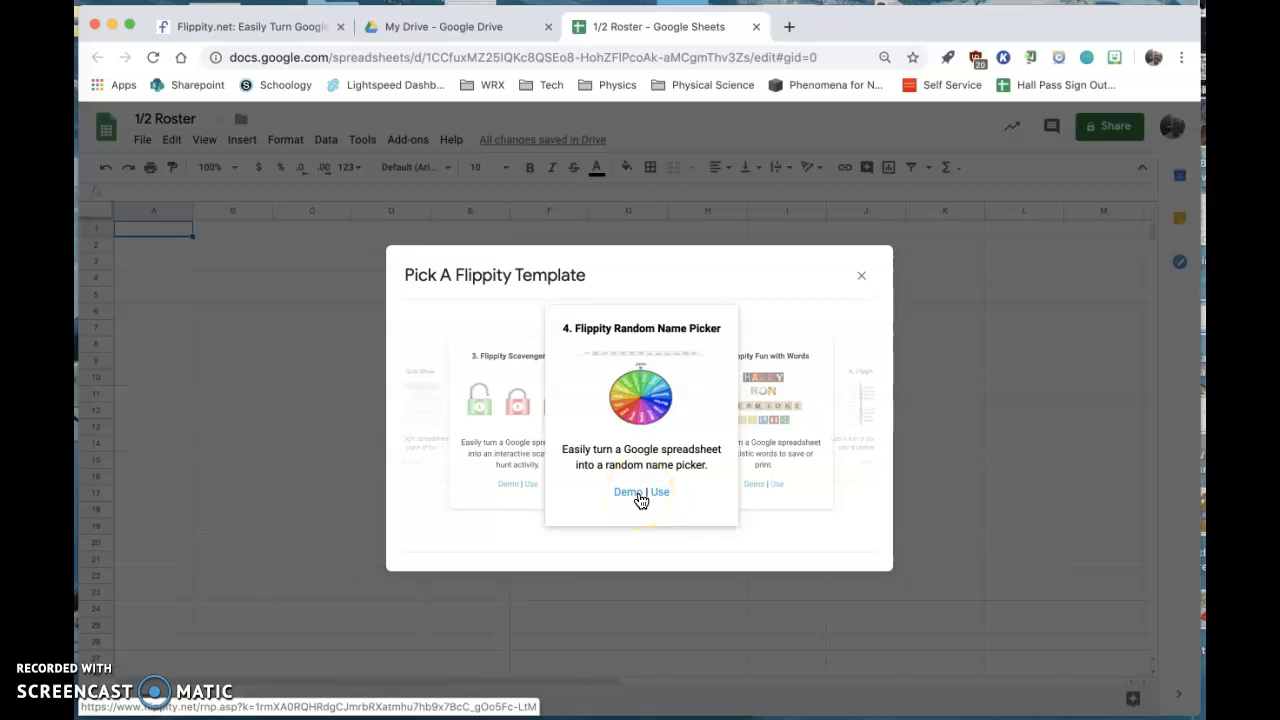
{"action": "left_click", "coordinate": [658, 492]}
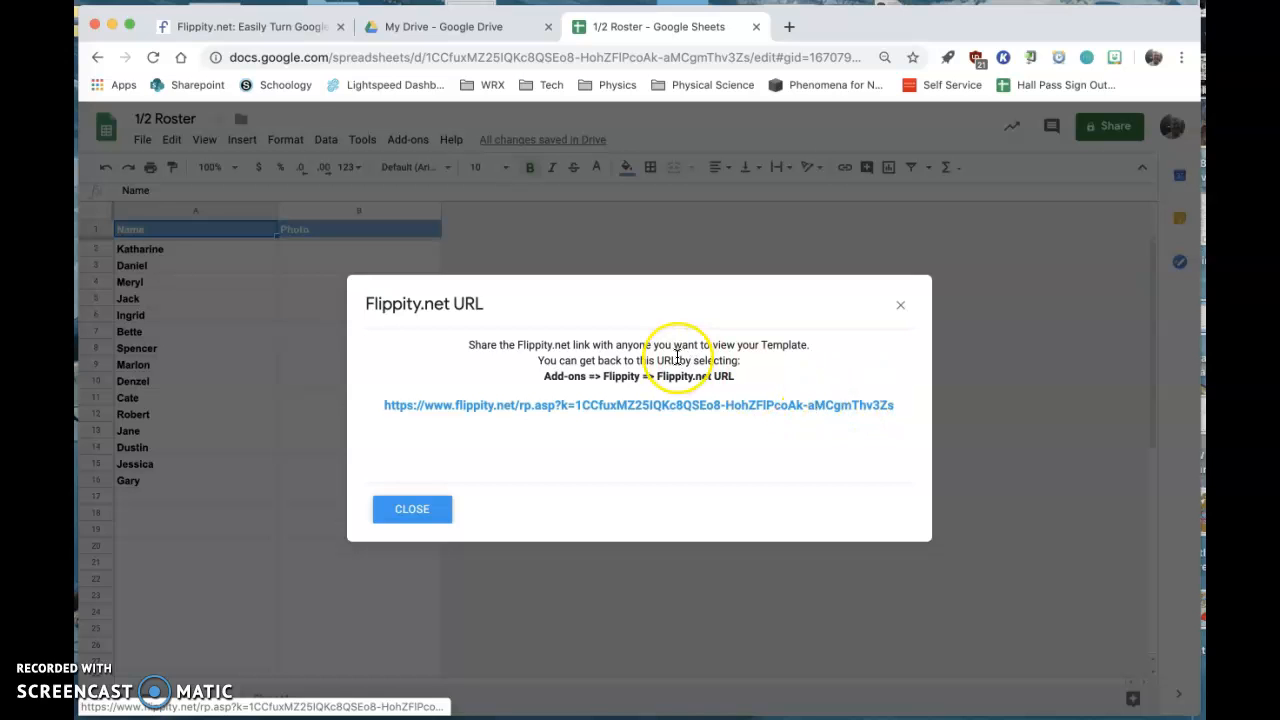
{"action": "left_click", "coordinate": [901, 305]}
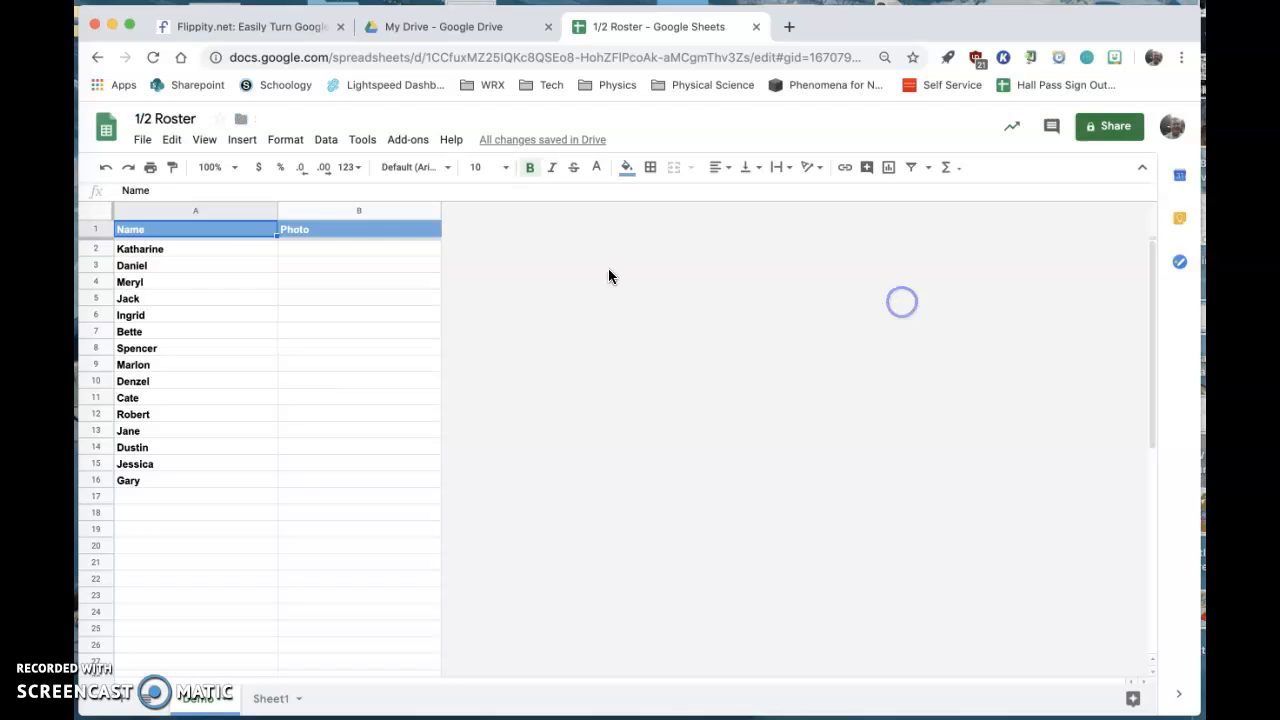
- Add three more first names below the sample list in the Name column, in cells A17 to A19
{"action": "left_click", "coordinate": [195, 256]}
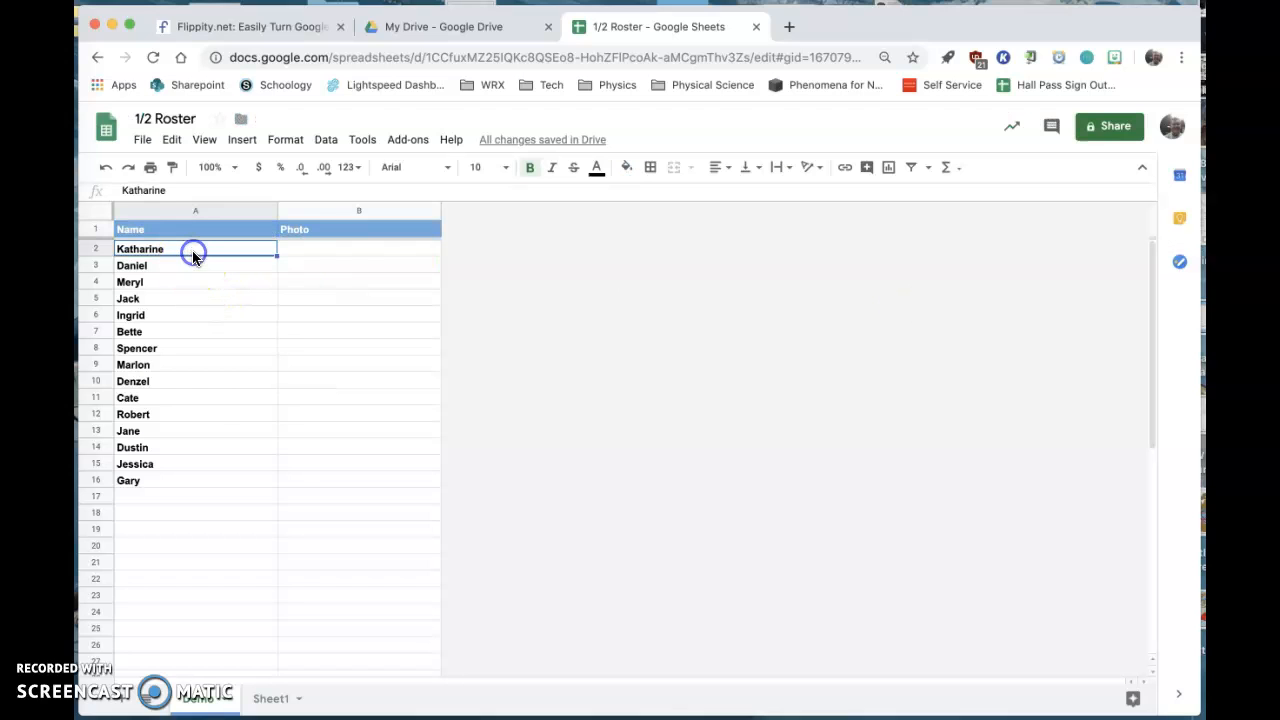
{"action": "left_click", "coordinate": [160, 481]}
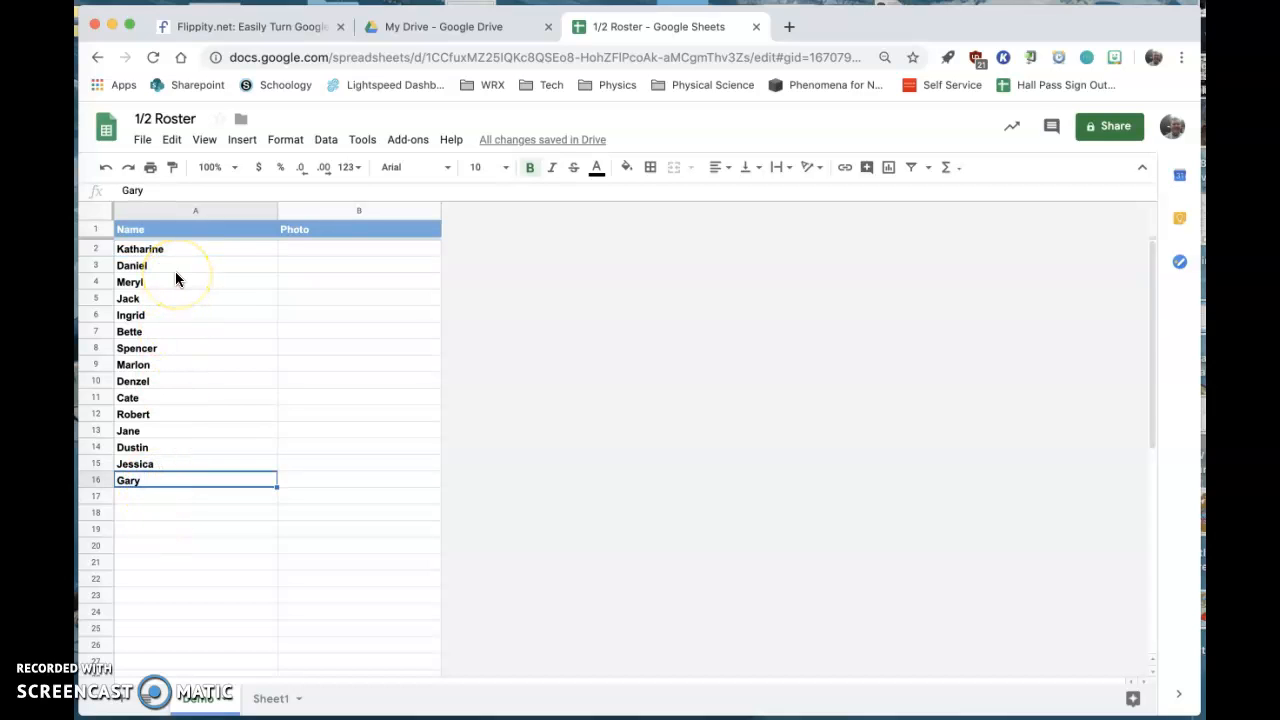
{"action": "left_click", "coordinate": [155, 500]}
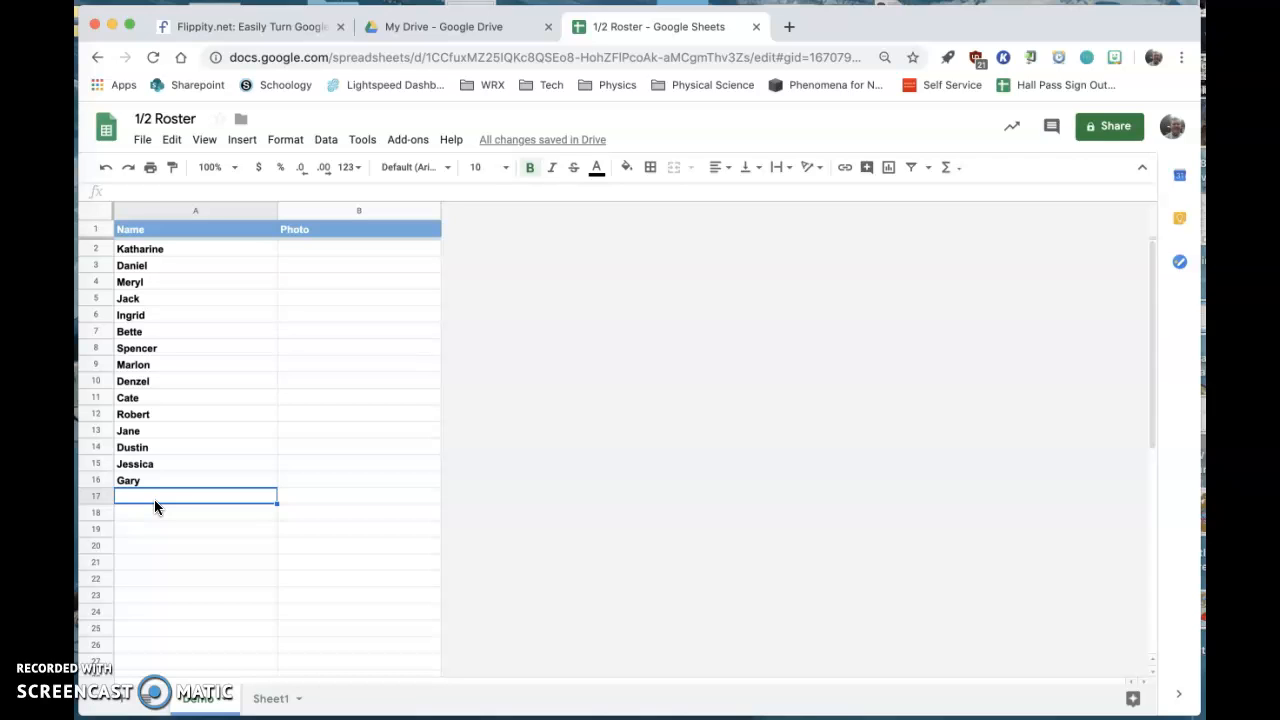
{"action": "type", "text": "Stephen"}
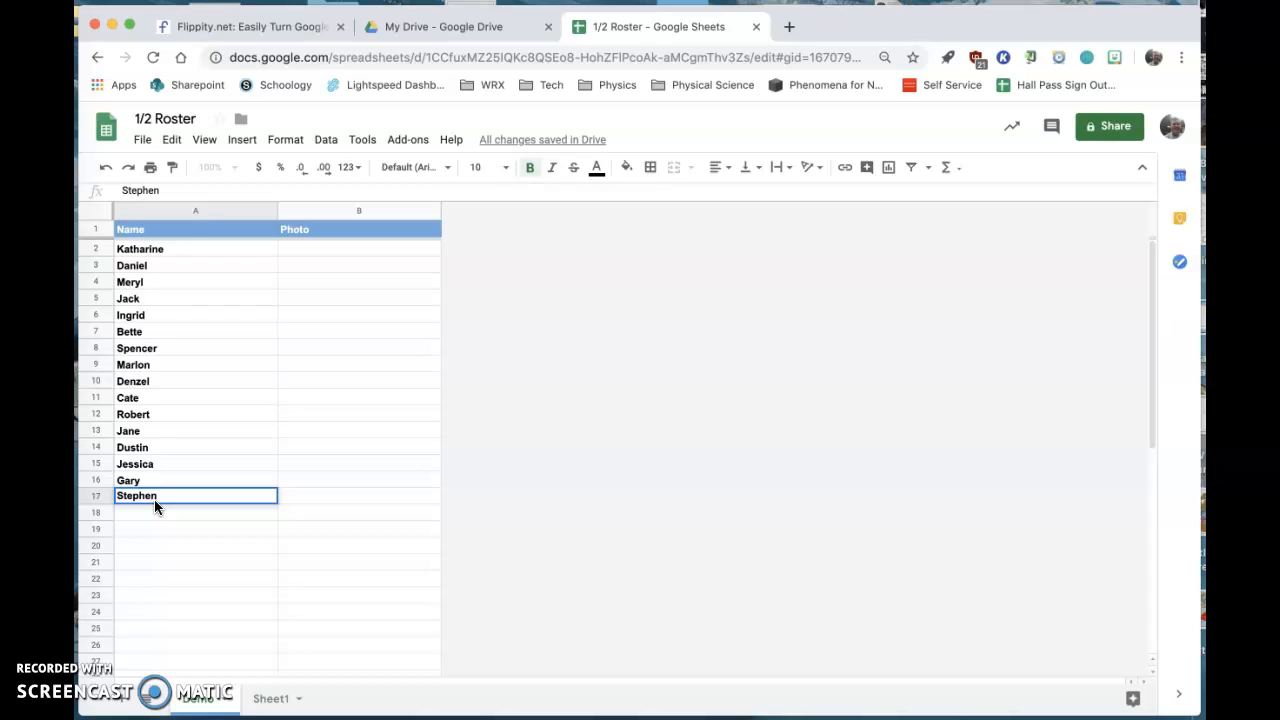
{"action": "key", "text": "Return"}
{"action": "type", "text": "Kelly"}
{"action": "key", "text": "Return"}
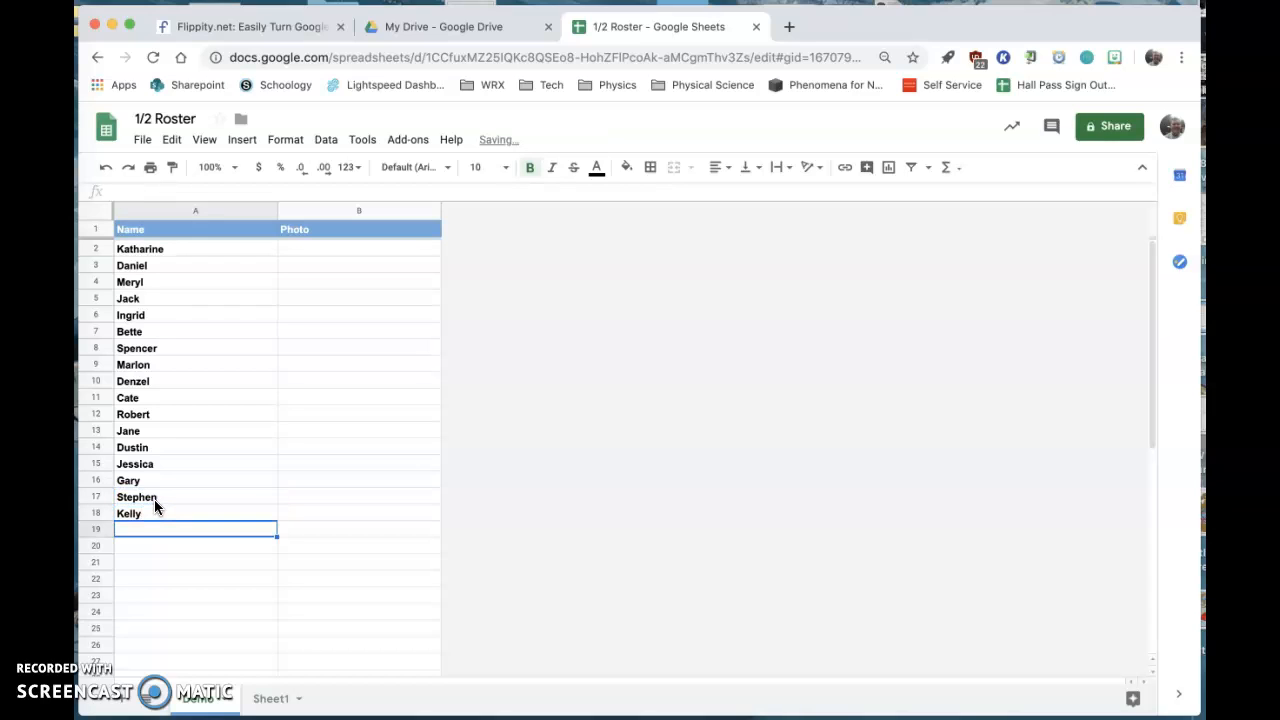
{"action": "type", "text": "Christine"}
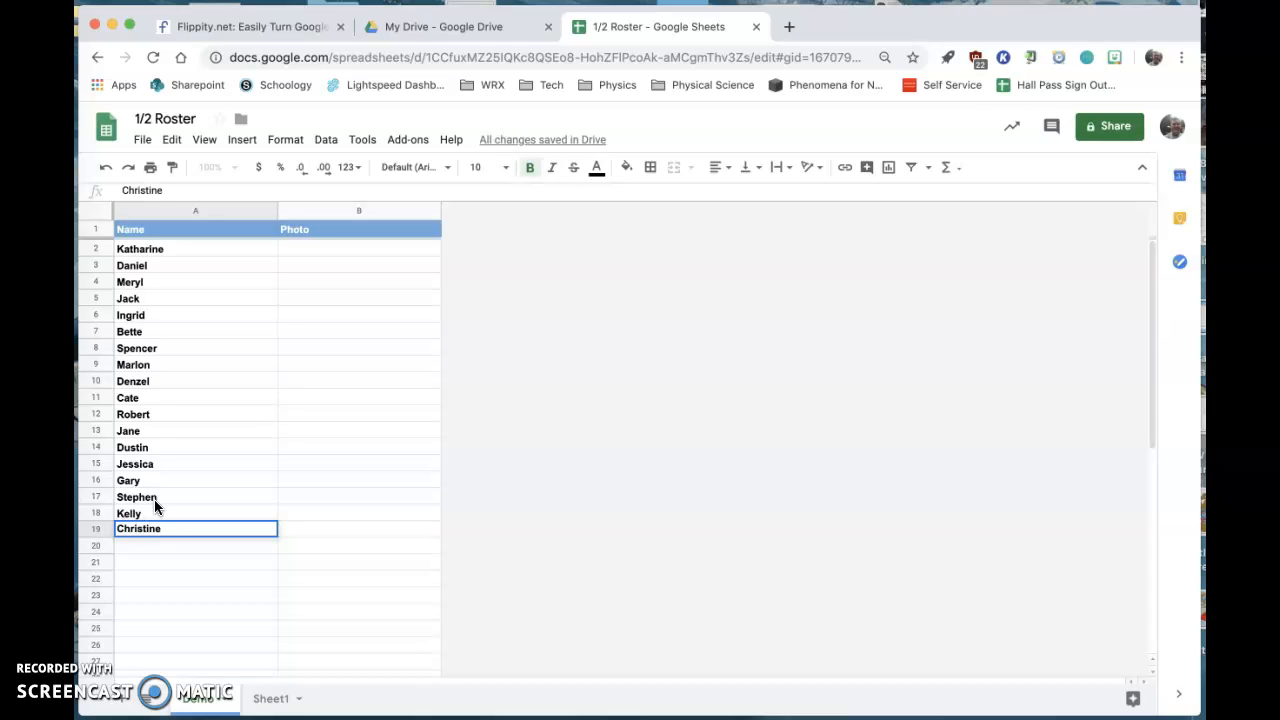
{"action": "key", "text": "Return"}
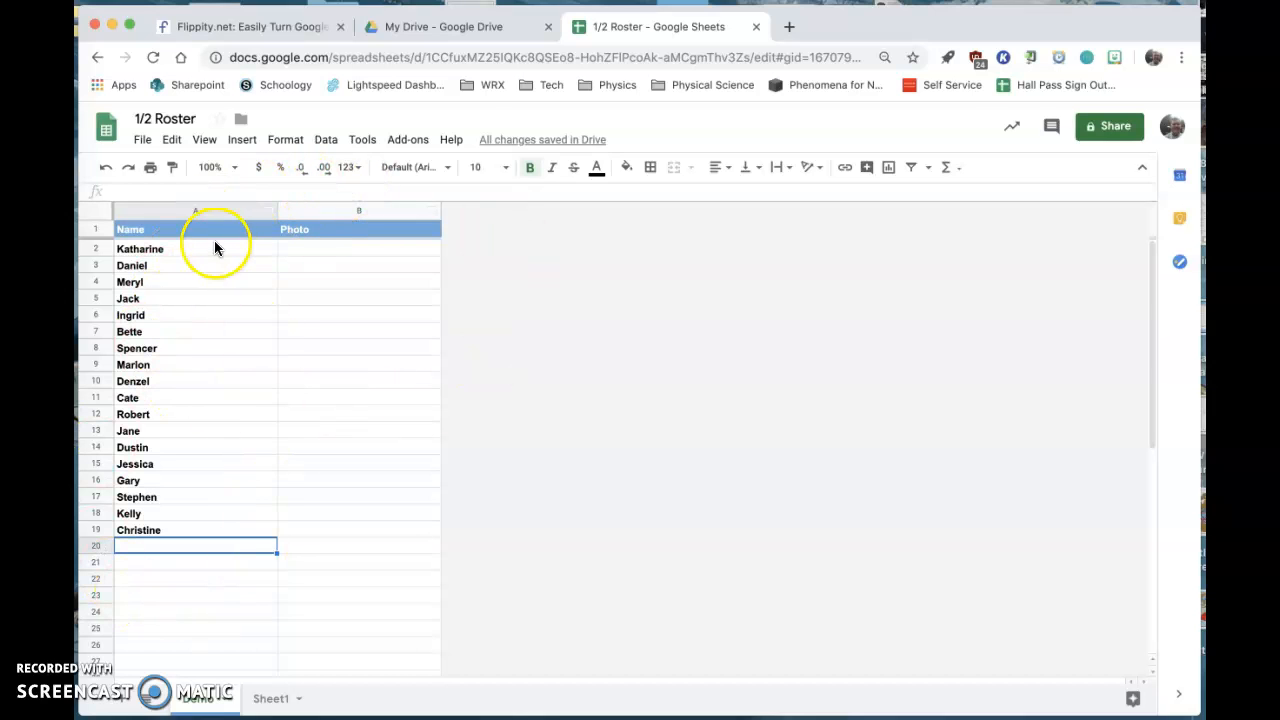
- Get the roster's Flippity.net URL from the Flippity add-on and open the linked name picker in a new browser tab
{"action": "left_click", "coordinate": [406, 139]}
{"action": "left_click", "coordinate": [425, 207]}
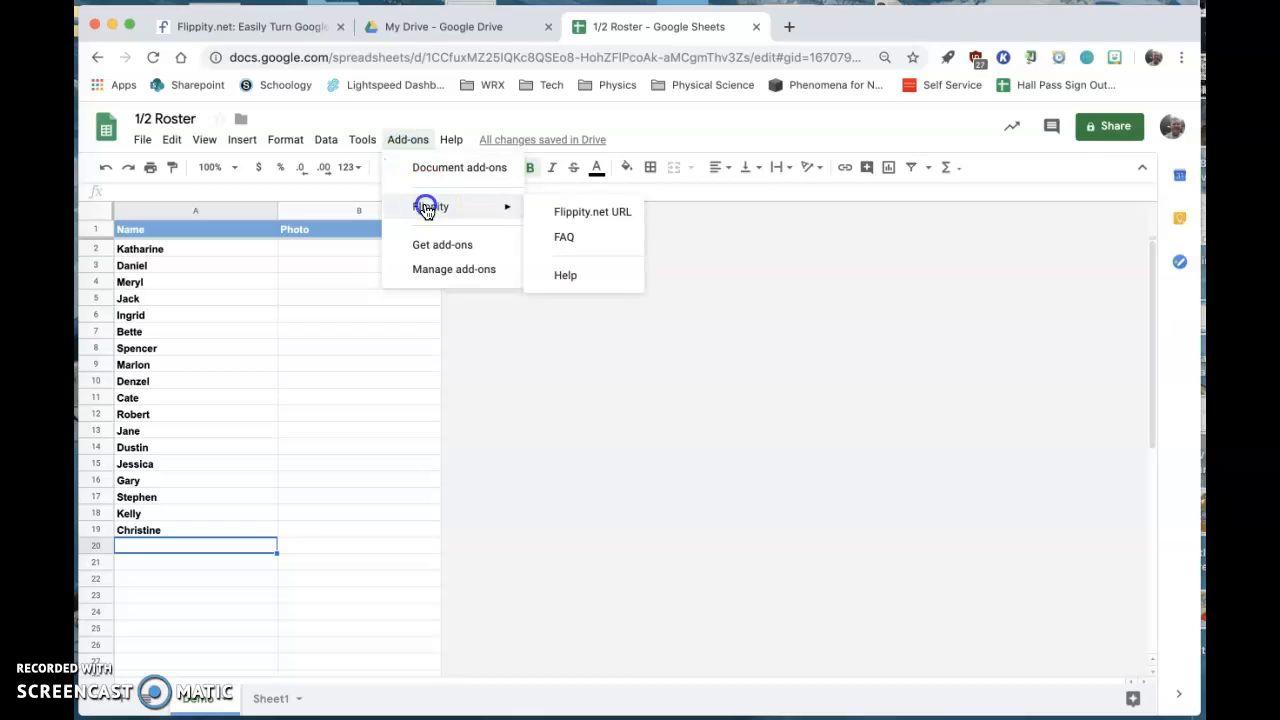
{"action": "left_click", "coordinate": [571, 219]}
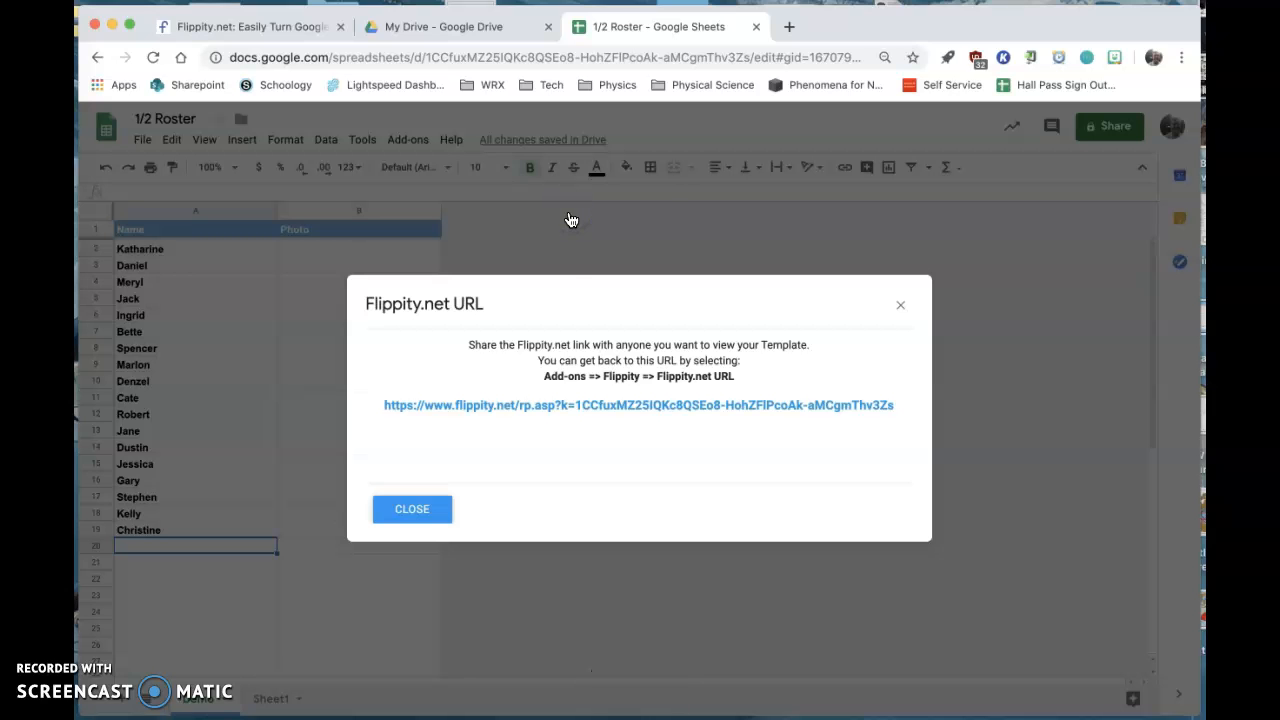
{"action": "left_click", "coordinate": [586, 408]}
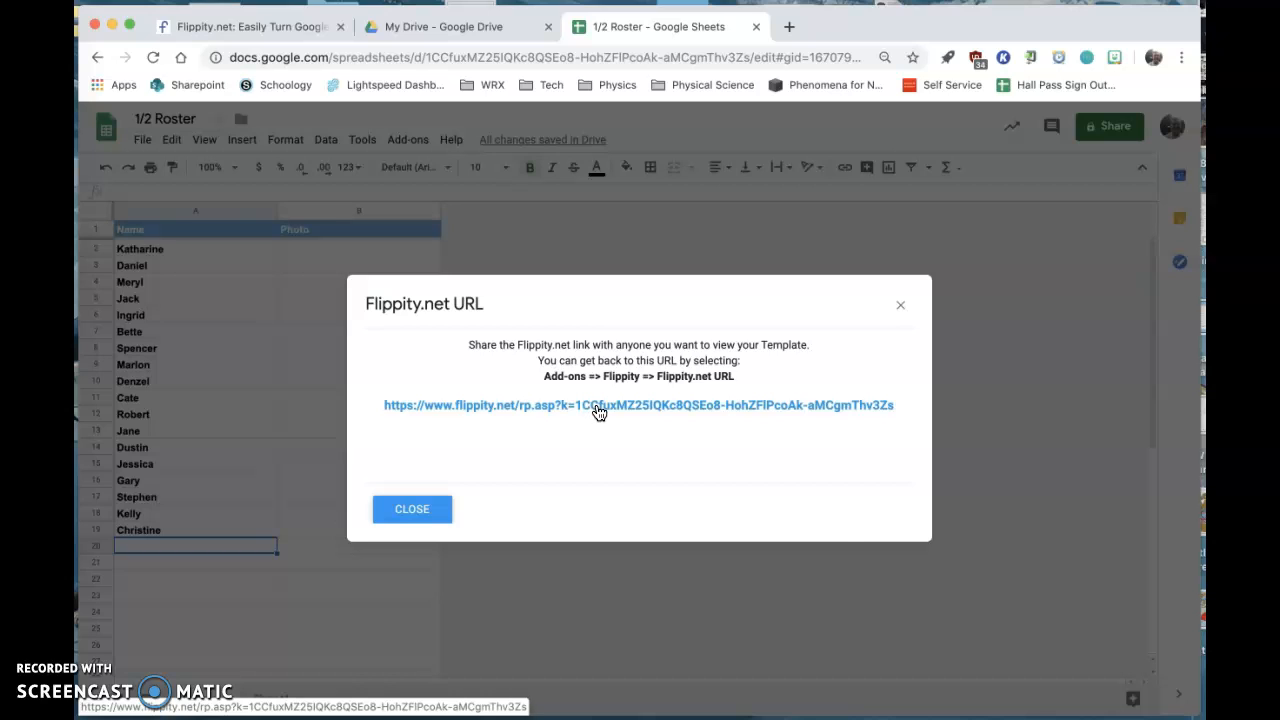
{"action": "right_click", "coordinate": [598, 412]}
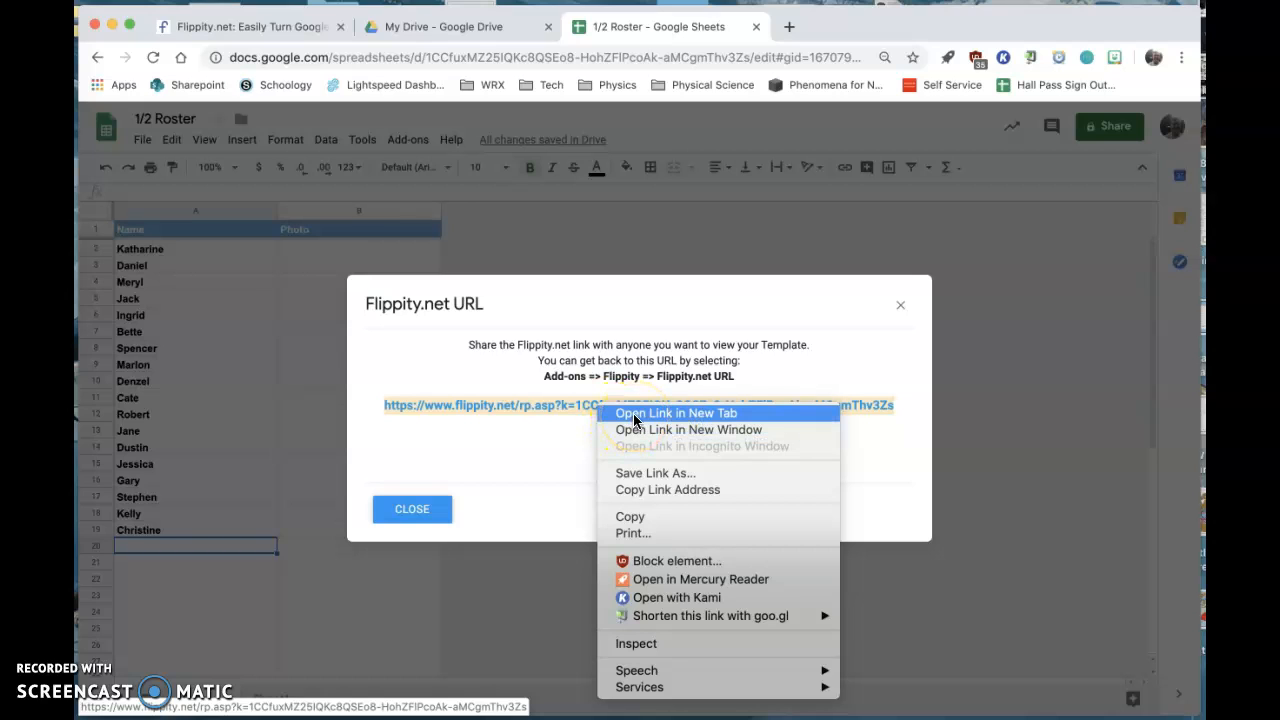
{"action": "left_click", "coordinate": [634, 413]}
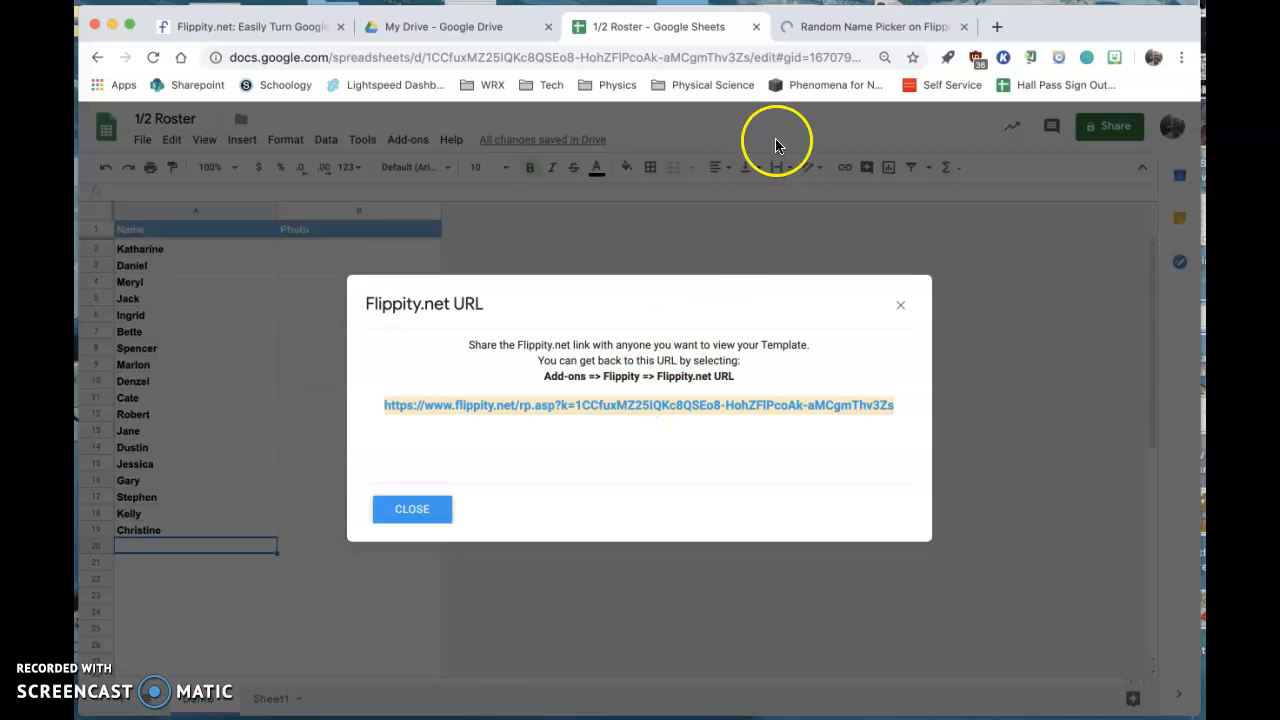
{"action": "left_click", "coordinate": [826, 30]}
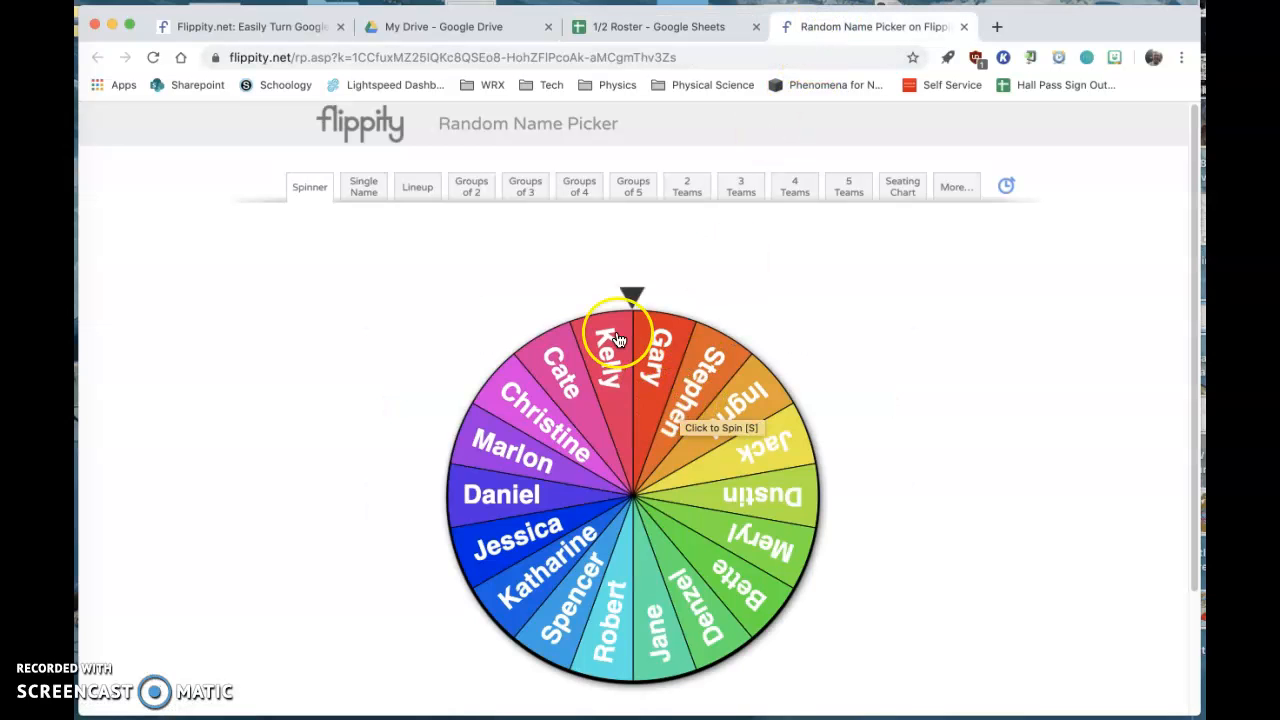
- Try the name picker's Spinner, Single Name and Lineup views, spinning the wheel and shuffling the single name
{"action": "left_click", "coordinate": [632, 298]}
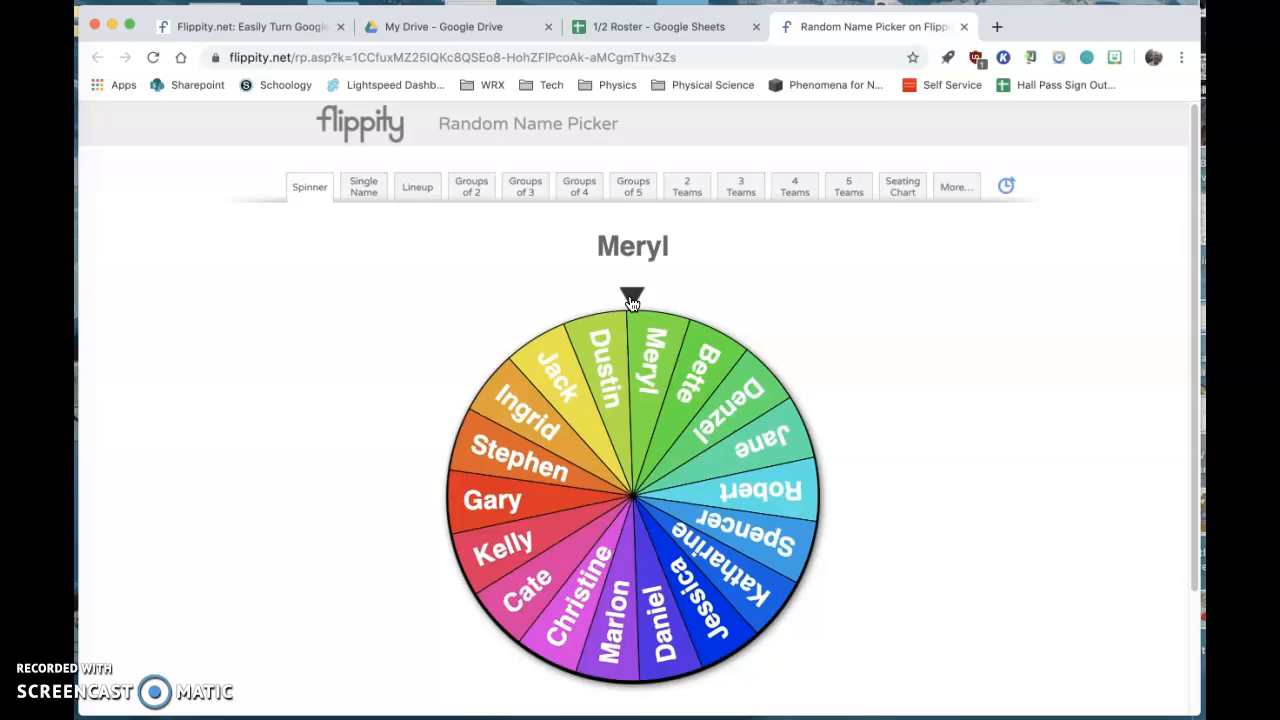
{"action": "left_click", "coordinate": [365, 190]}
{"action": "left_click", "coordinate": [645, 572]}
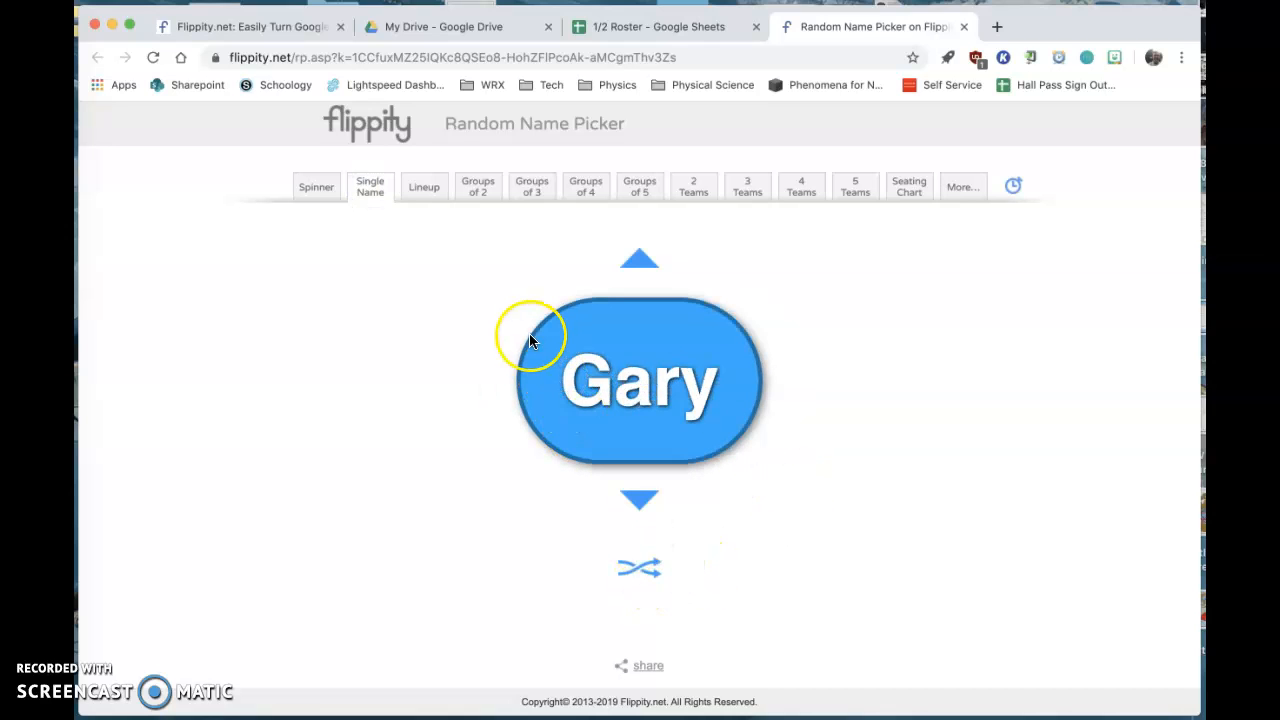
{"action": "left_click", "coordinate": [420, 200]}
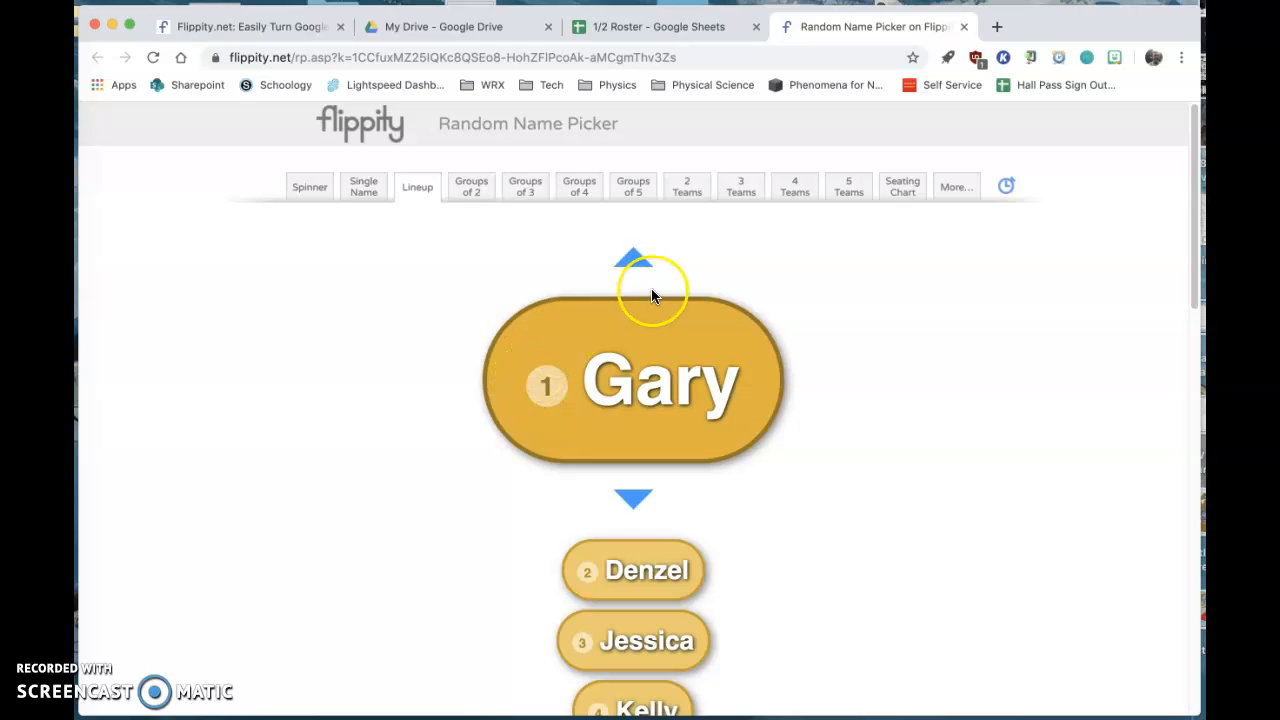
- Look through the full lineup of names and view the roster split into groups of 2, 3, 4 and 5
{"action": "scroll", "coordinate": [651, 292], "scroll_direction": "down", "scroll_amount": 3}
{"action": "scroll", "coordinate": [651, 292], "scroll_direction": "up", "scroll_amount": 3}
{"action": "scroll", "coordinate": [651, 292], "scroll_direction": "down", "scroll_amount": 5}
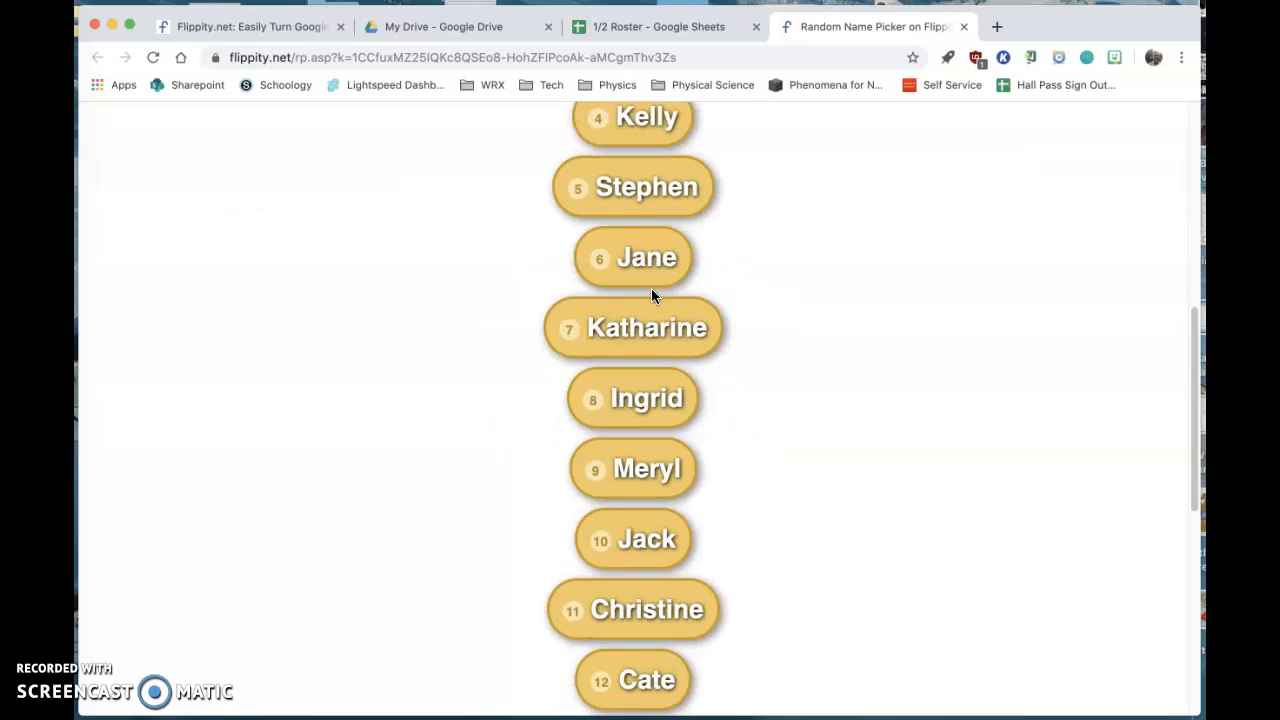
{"action": "scroll", "coordinate": [651, 292], "scroll_direction": "up", "scroll_amount": 5}
{"action": "left_click", "coordinate": [478, 193]}
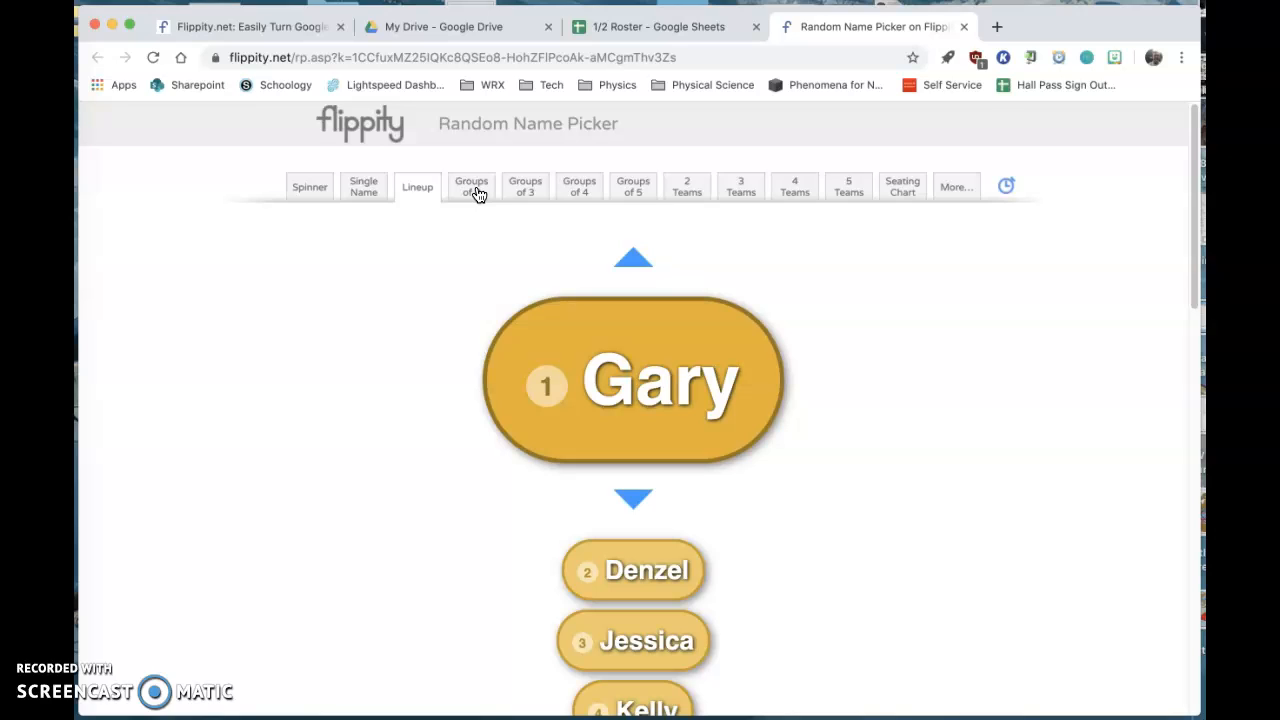
{"action": "left_click", "coordinate": [476, 200]}
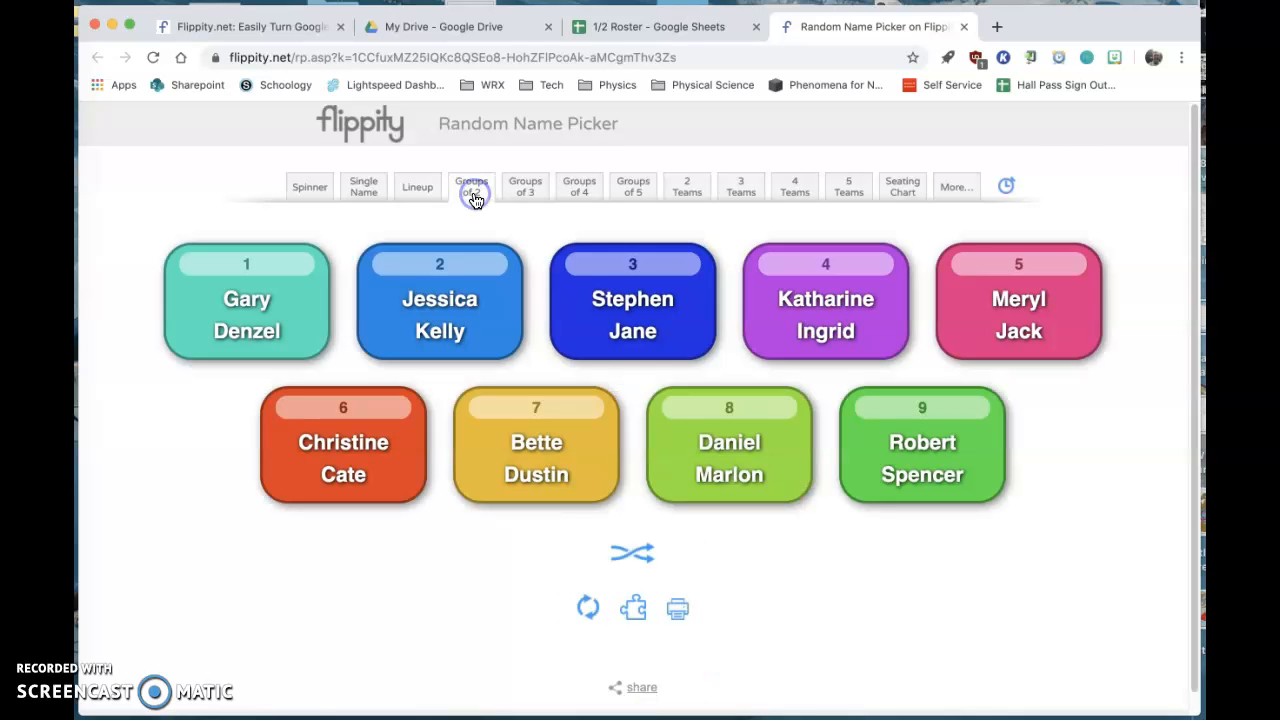
{"action": "left_click", "coordinate": [520, 187]}
{"action": "left_click", "coordinate": [573, 194]}
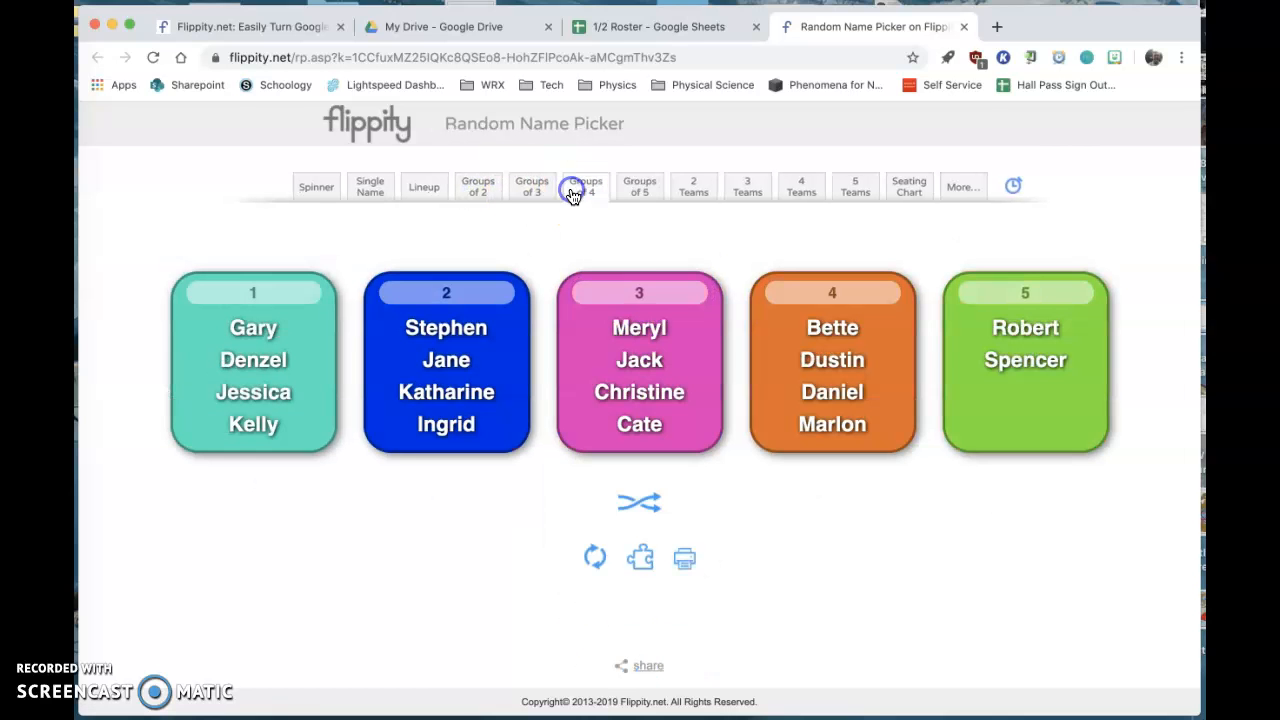
{"action": "left_click", "coordinate": [645, 195]}
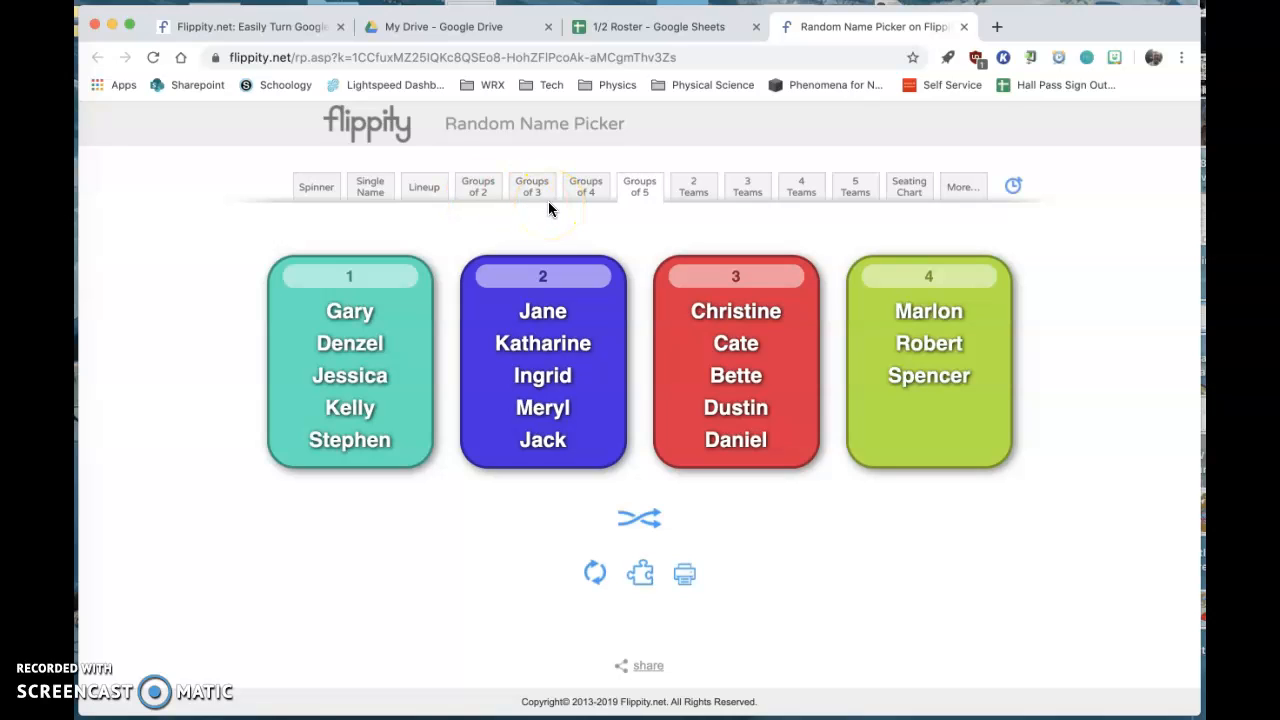
- View the roster divided into 2 teams and into 5 teams
{"action": "left_click", "coordinate": [690, 190]}
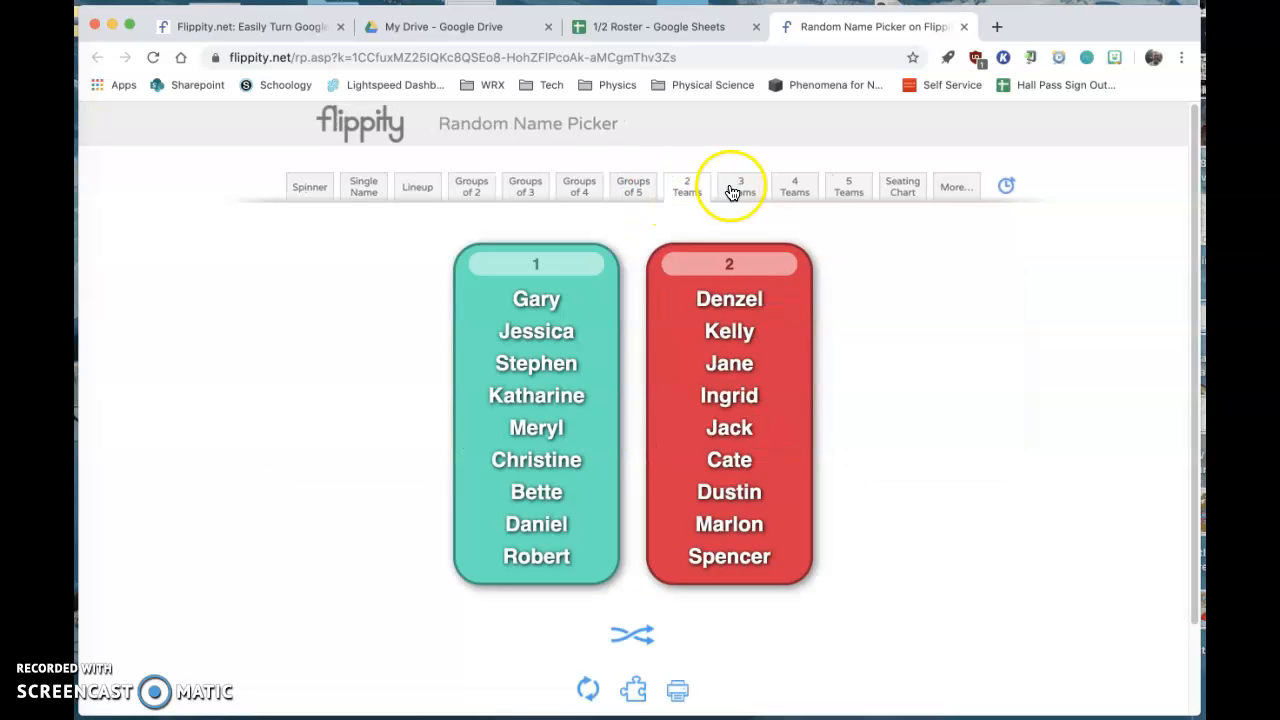
{"action": "left_click", "coordinate": [848, 188]}
{"action": "left_click", "coordinate": [902, 190]}
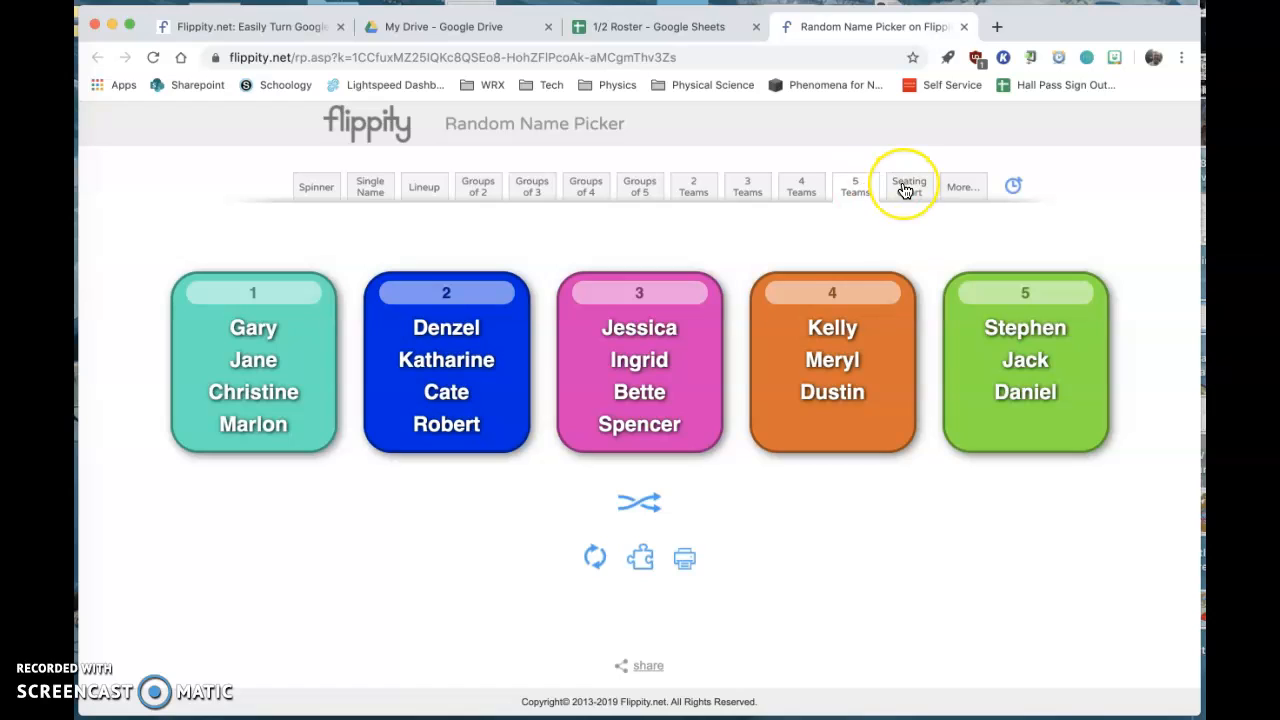
{"action": "left_click", "coordinate": [965, 207]}
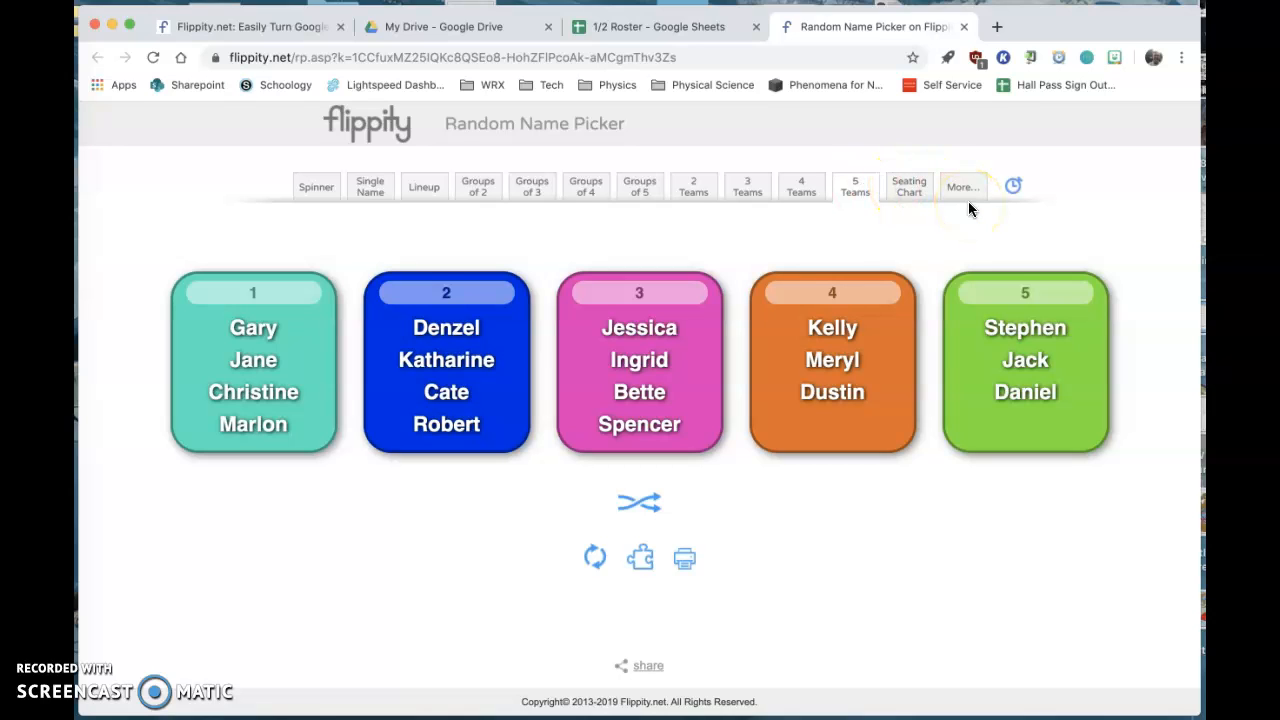